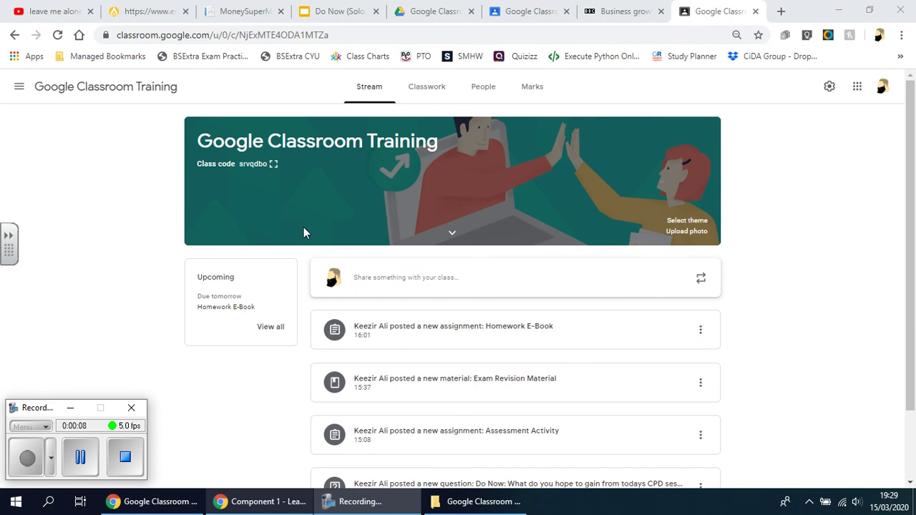
Create a new quiz assignment in the Google Classroom Training class's classwork
left_click(422, 99)
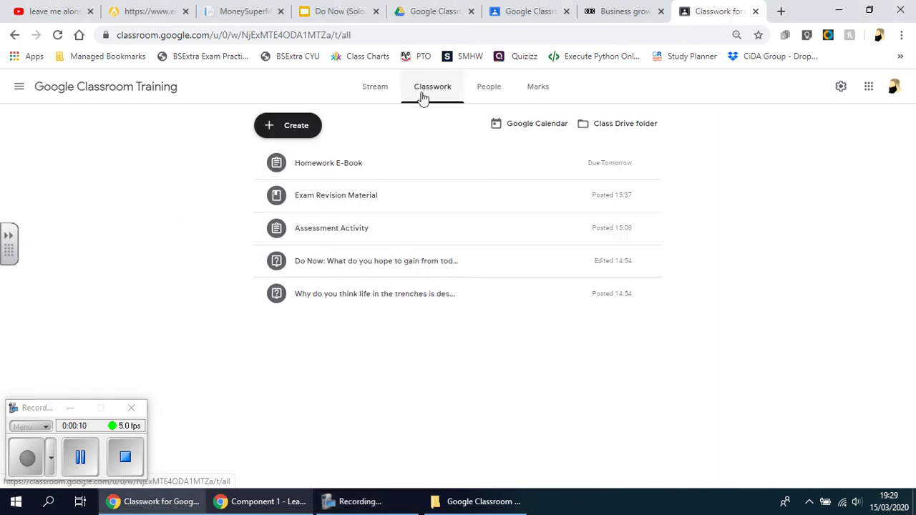
left_click(288, 136)
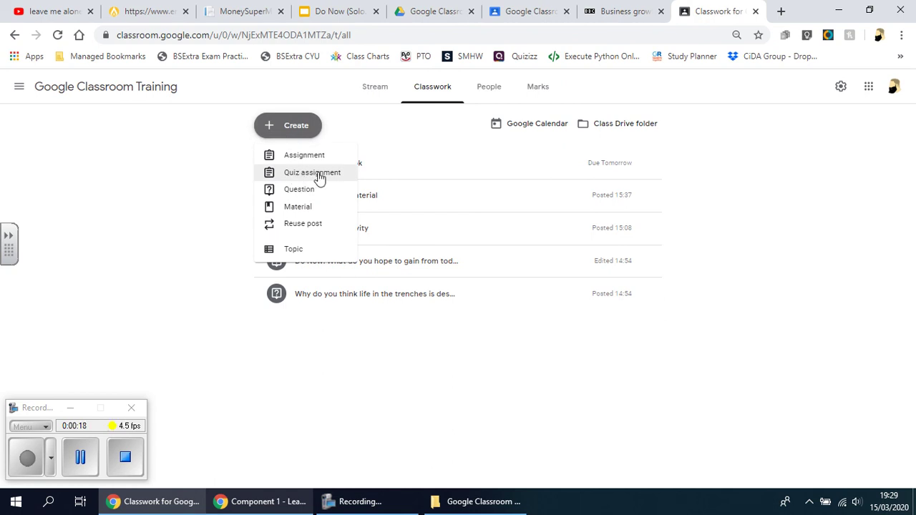
left_click(334, 179)
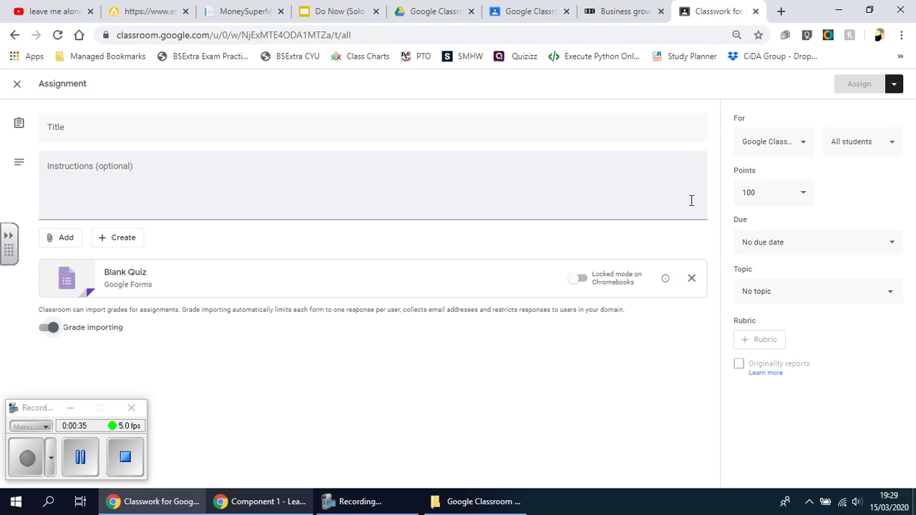
Title the assignment "Business Growth - Assessment"
left_click(108, 133)
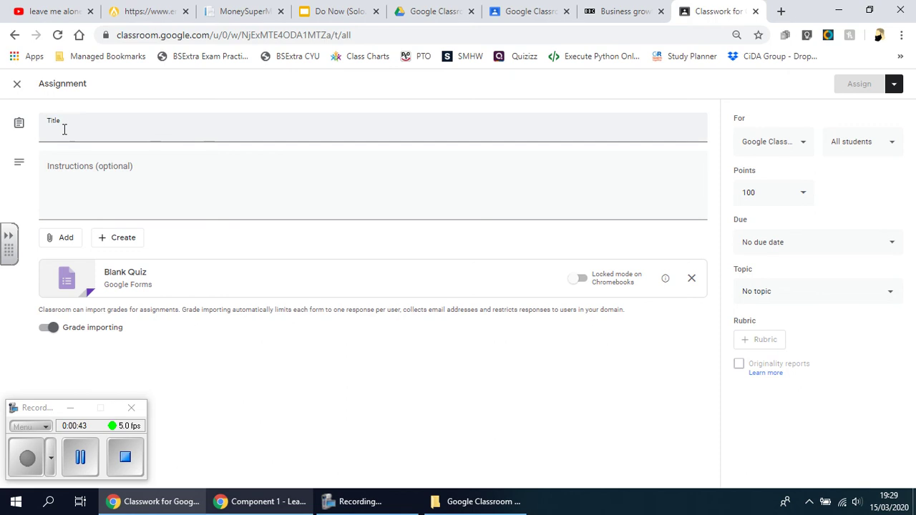
type("Br")
key("BackSpace")
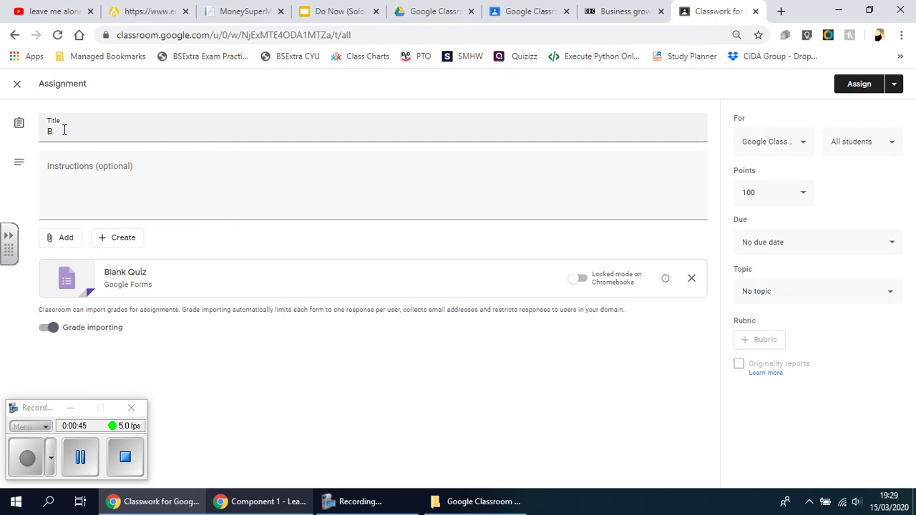
type("usiness Growth - ")
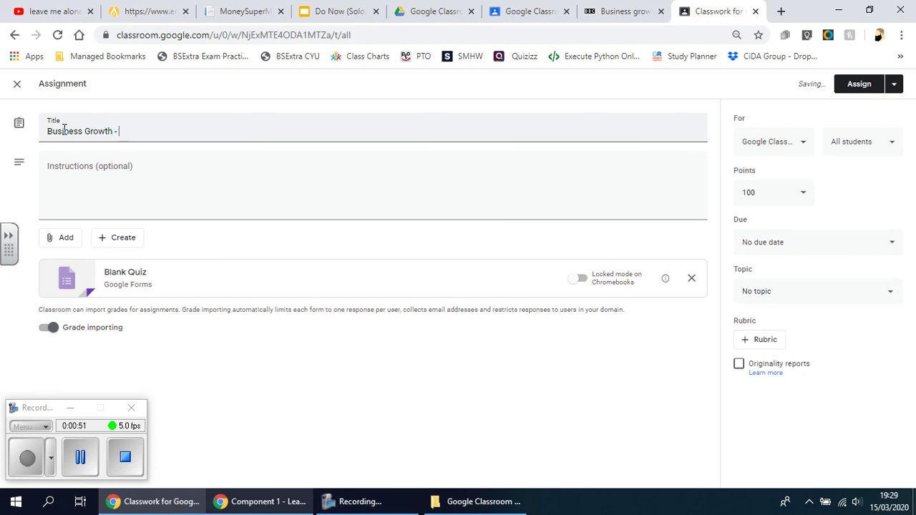
type("Assessment")
left_click(143, 132)
type("s")
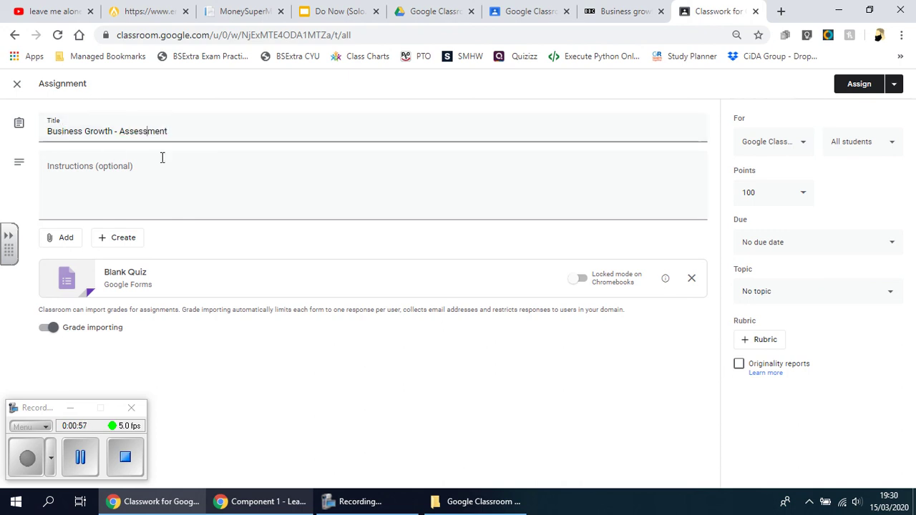
Enter the instructions "Open the assessment below and attempt every question. Read every question carefuly before chosing/entering your answer."
left_click(164, 168)
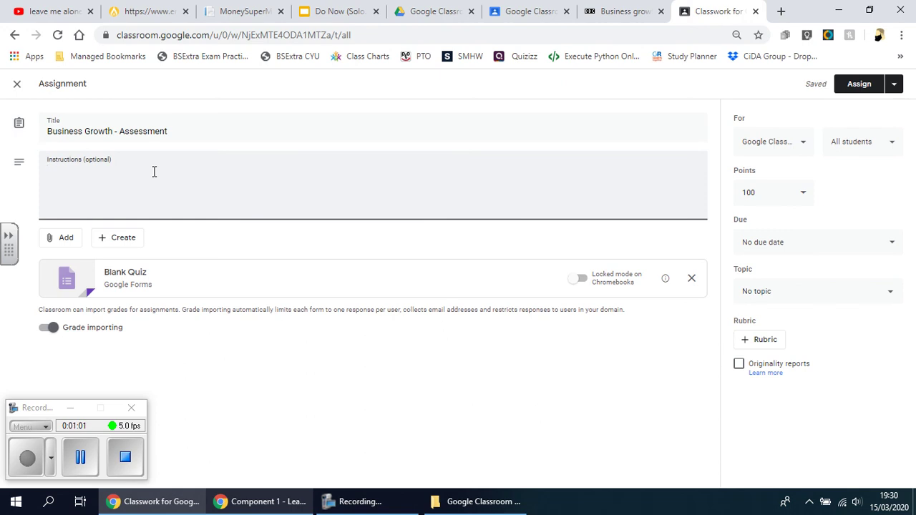
type("Open the assessm")
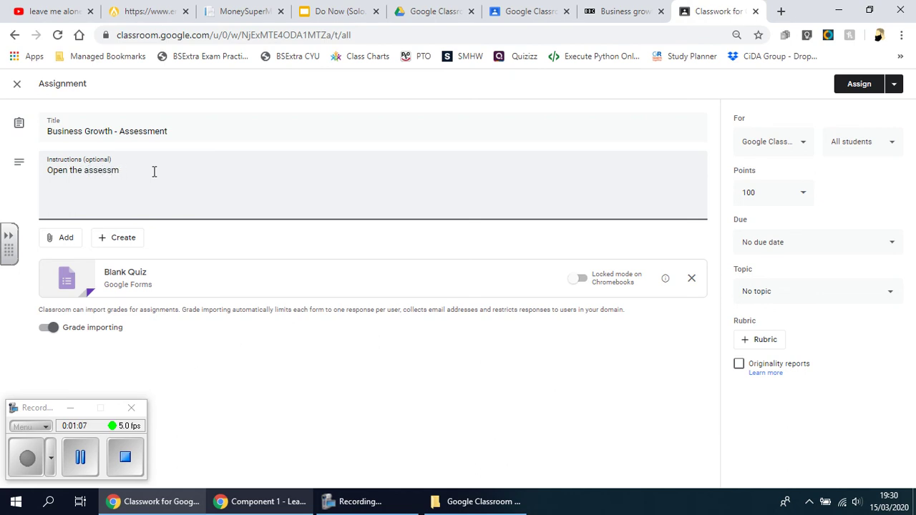
type("neent below and attempt every quest")
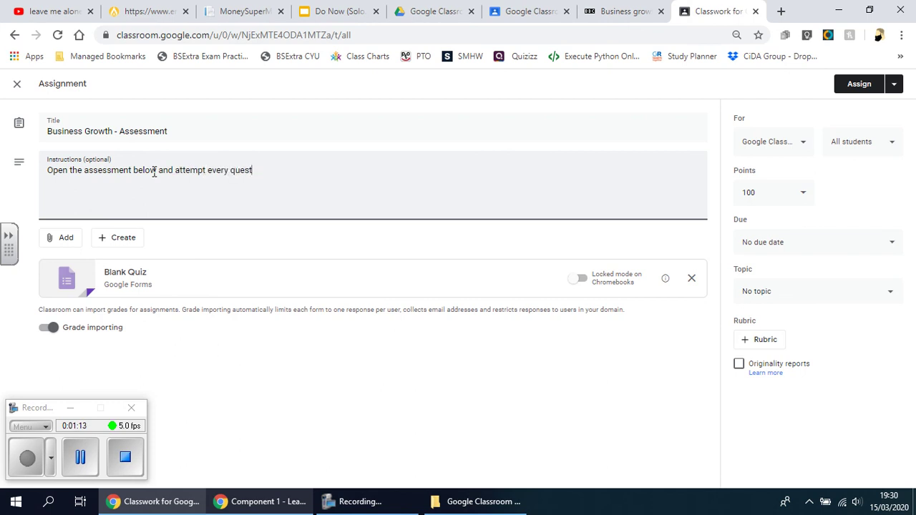
type("ion. Read every question caref")
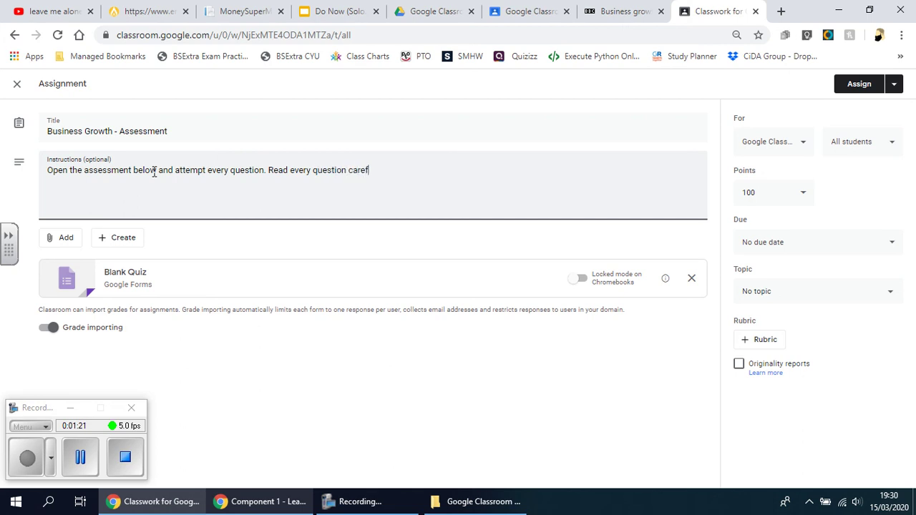
type("uly before chosing/")
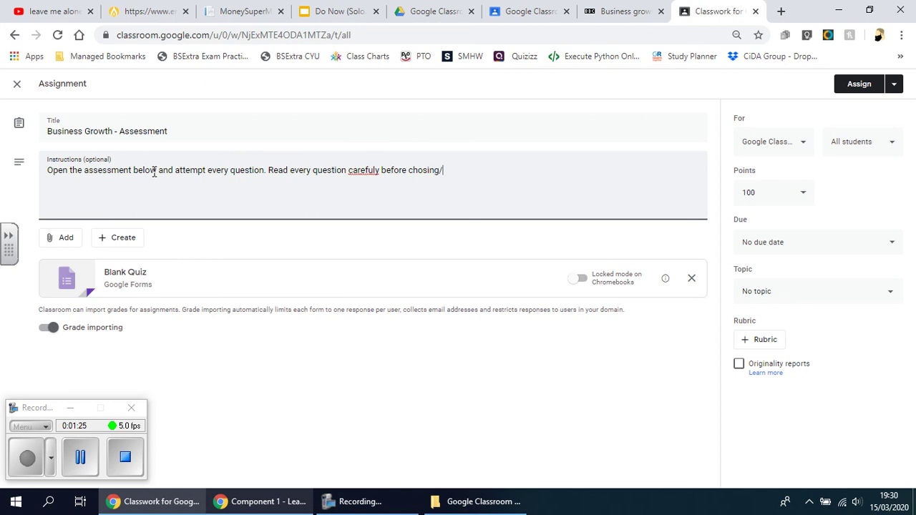
type("entering your answer.")
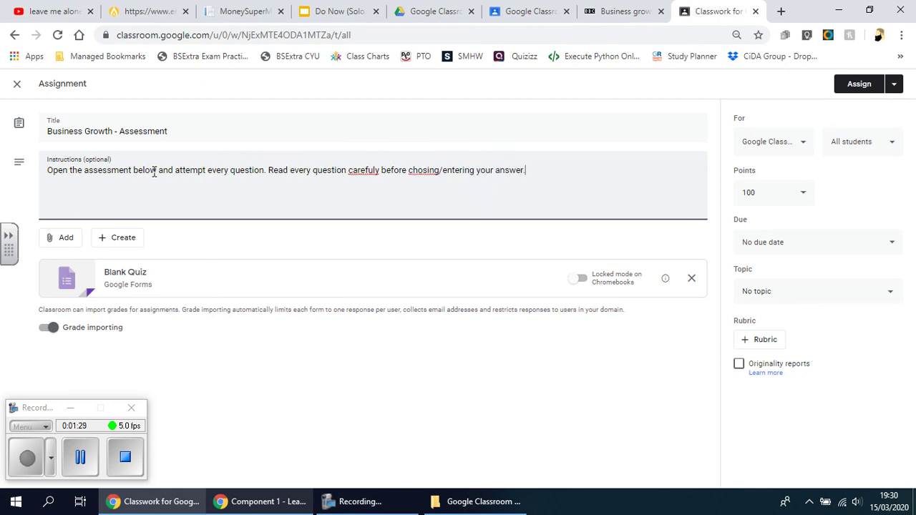
Correct the two misspelled words in the instructions to "carefully" and "choosing" using the spelling suggestions
right_click(368, 172)
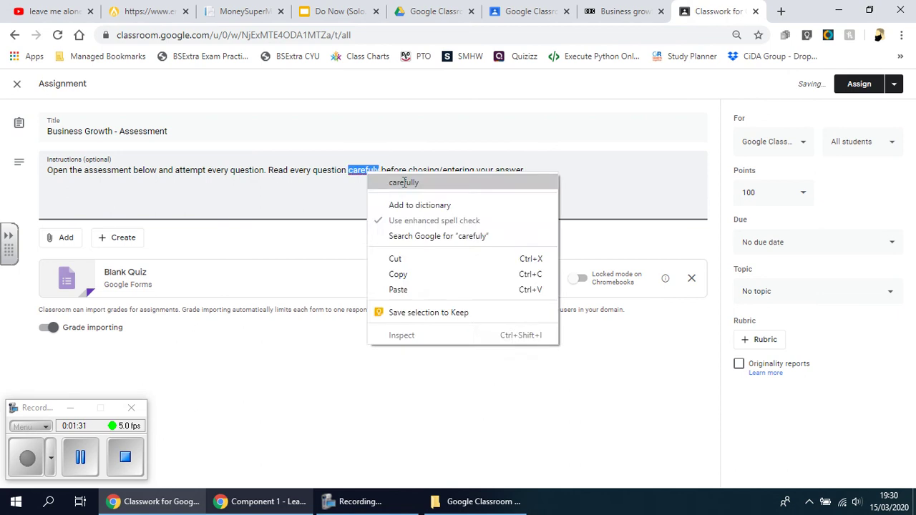
left_click(399, 182)
right_click(426, 171)
left_click(449, 181)
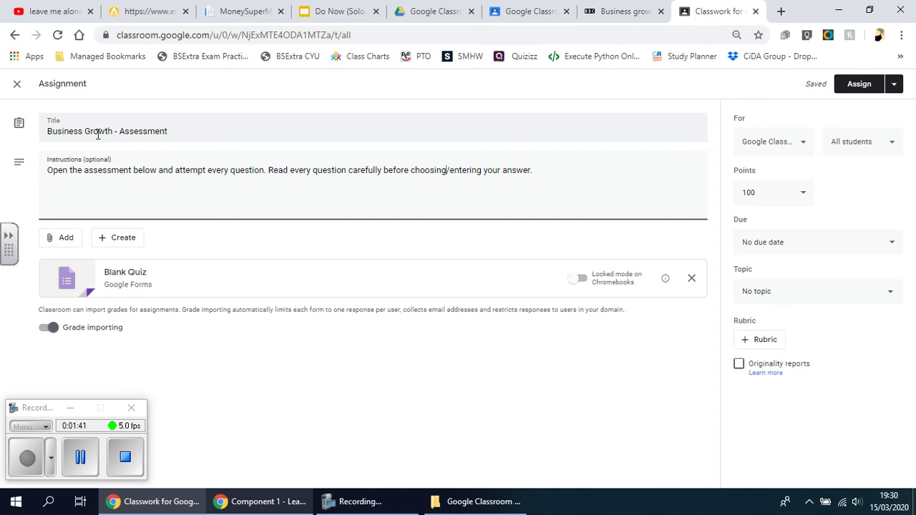
Open the attached Blank Quiz form and change its heading to "Business Growth - Assessment"
left_click(132, 287)
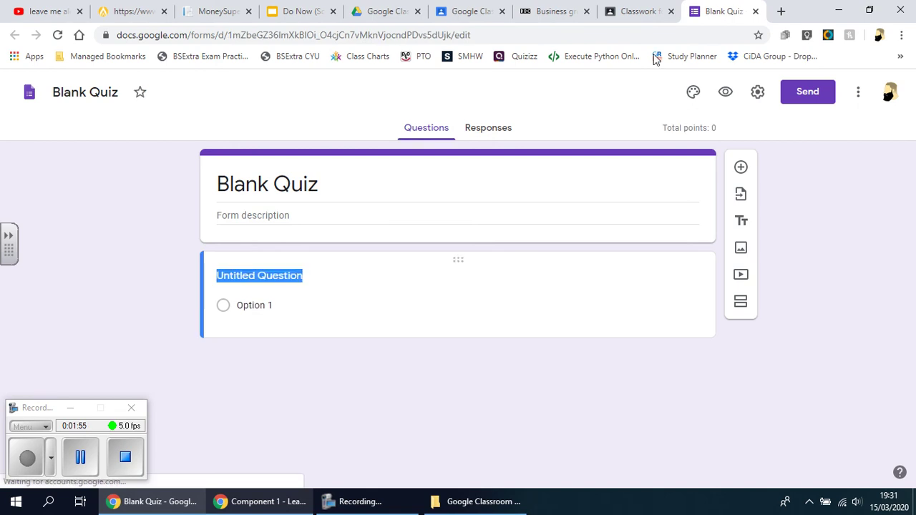
left_click(341, 208)
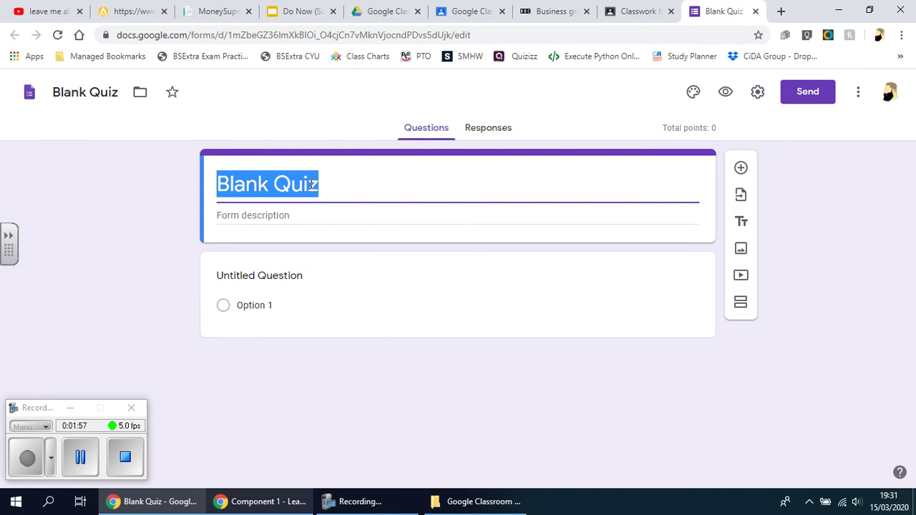
type("Bu")
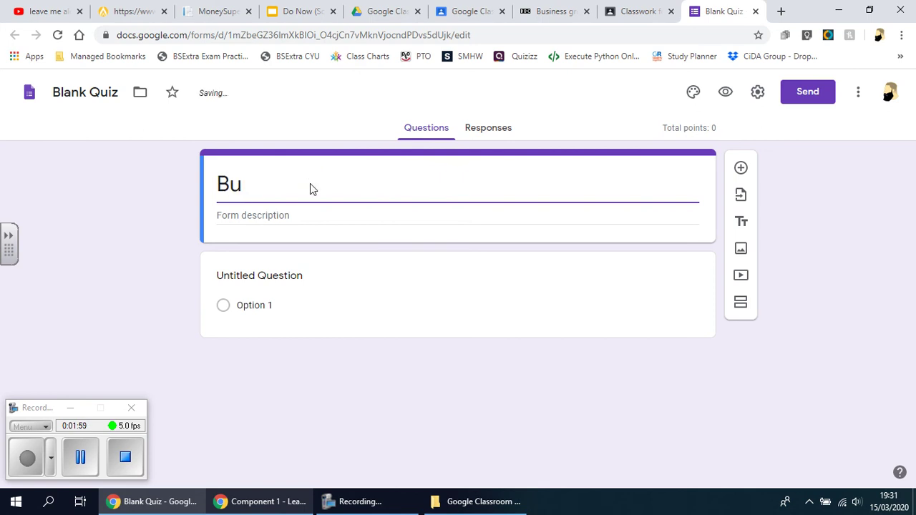
type("siness Growth")
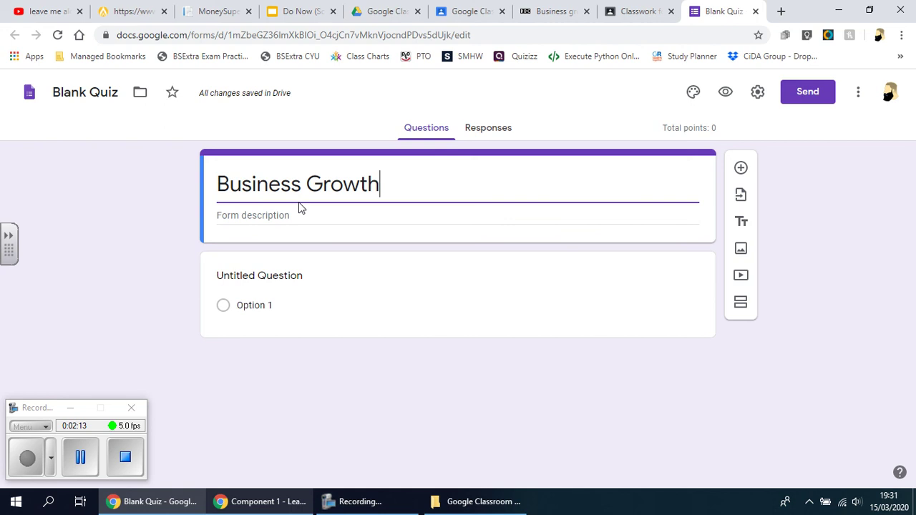
type("- Asse")
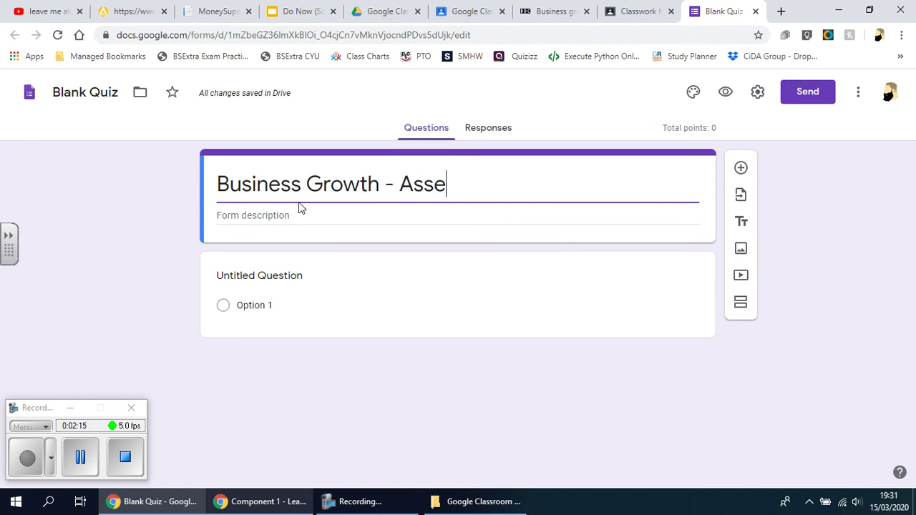
type("ssment")
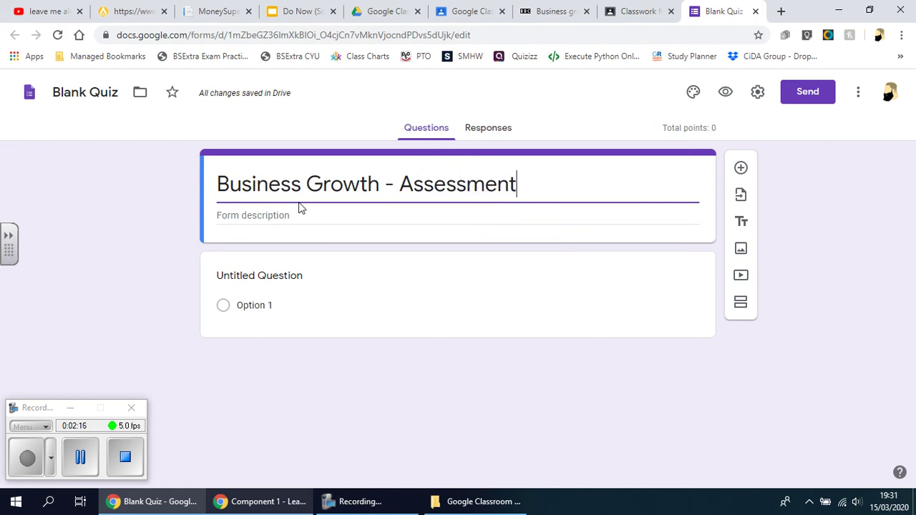
Rename the form file "Business Growth - Assessment" by copying the form's heading over the Blank Quiz file name
left_click(76, 94)
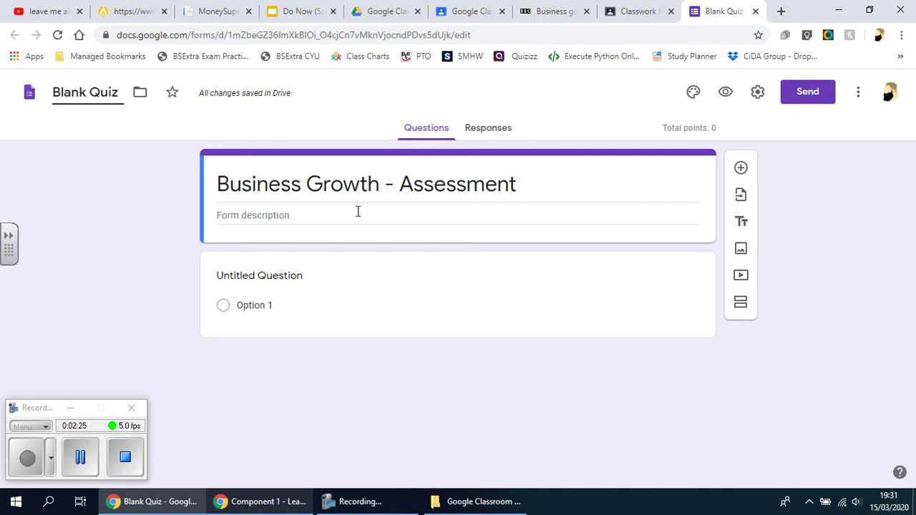
key("Tab")
left_click(92, 87)
key("Tab")
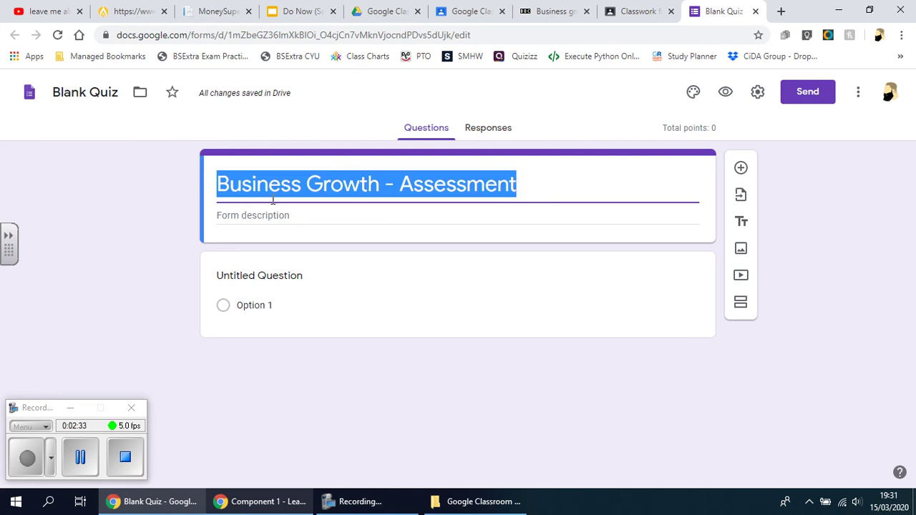
right_click(413, 187)
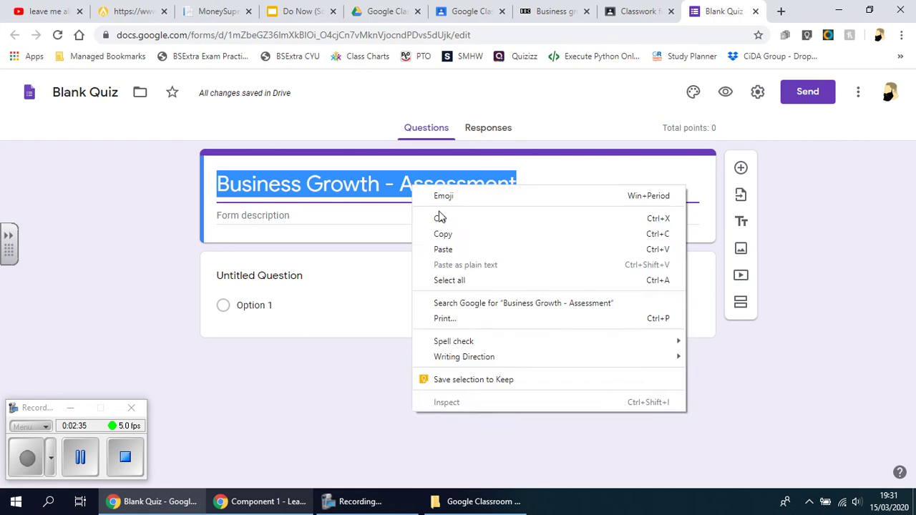
left_click(450, 234)
left_click(109, 99)
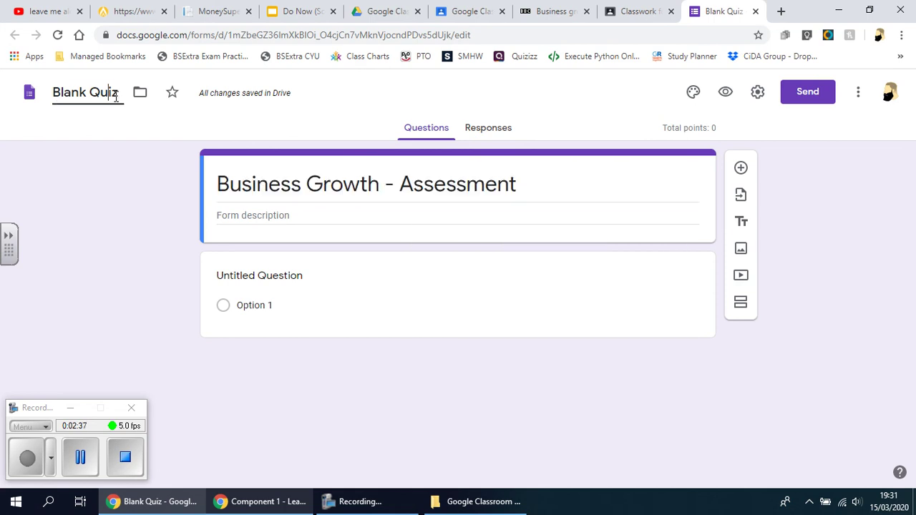
key("shift+Left")
key("shift+Left")
key("shift+Left")
key("shift+Left")
key("shift+Left")
key("shift+Left")
key("shift+Left")
key("shift+Left")
key("shift+Left")
left_click(117, 95)
left_click_drag(117, 94, 53, 94)
right_click(62, 96)
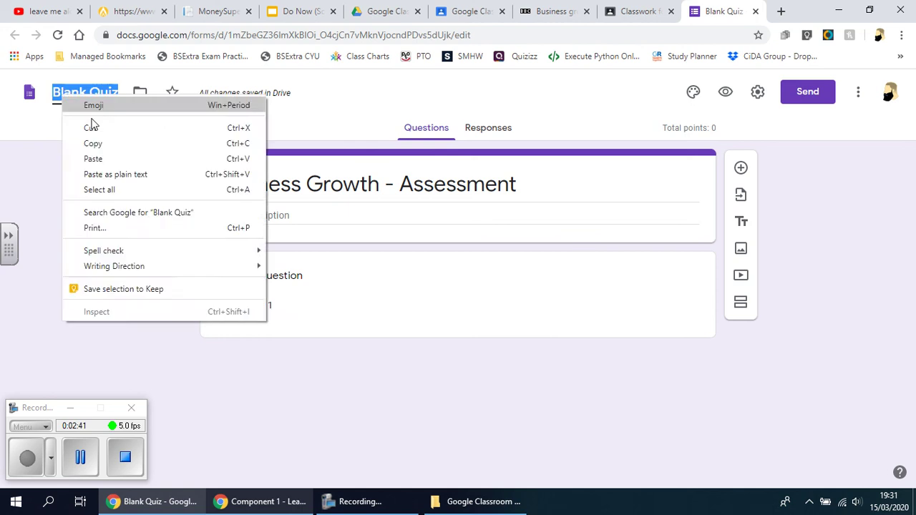
left_click(116, 176)
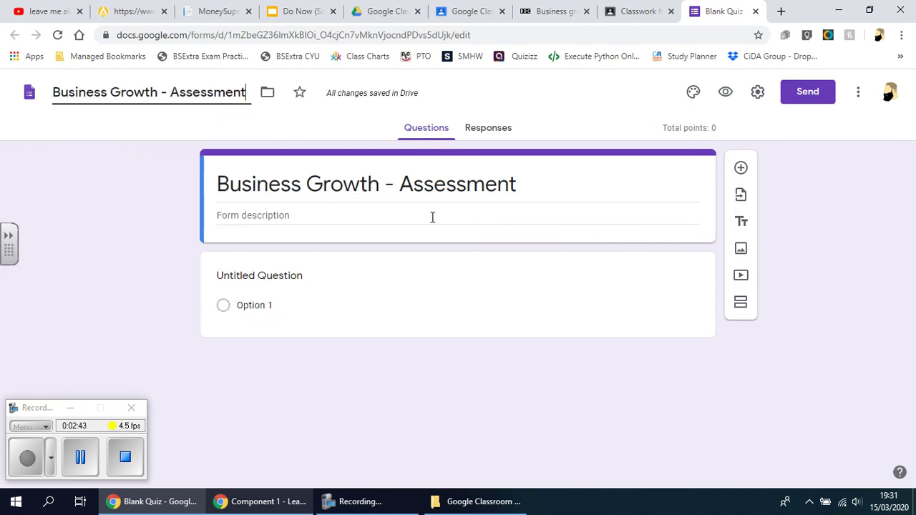
Copy "What is a monopoly?" from the BBC Bitesize business growth test into the form's untitled question
triple_click(362, 188)
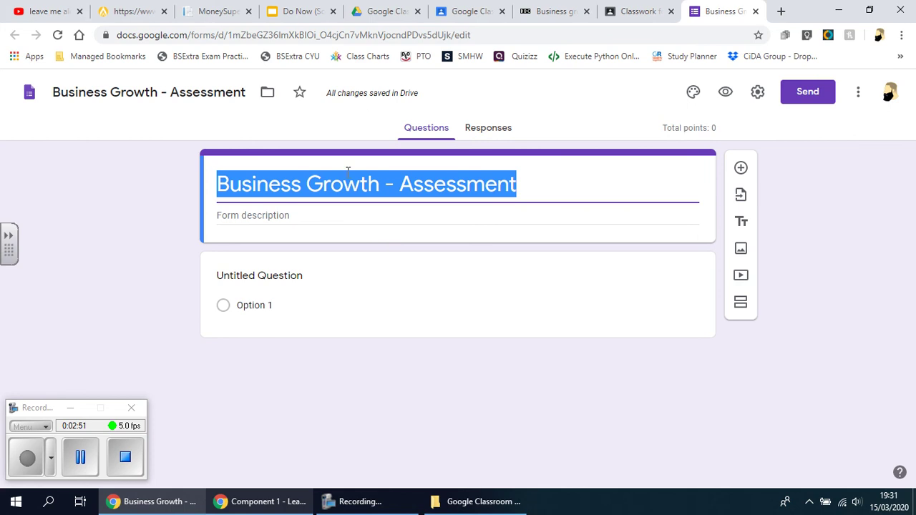
left_click(257, 275)
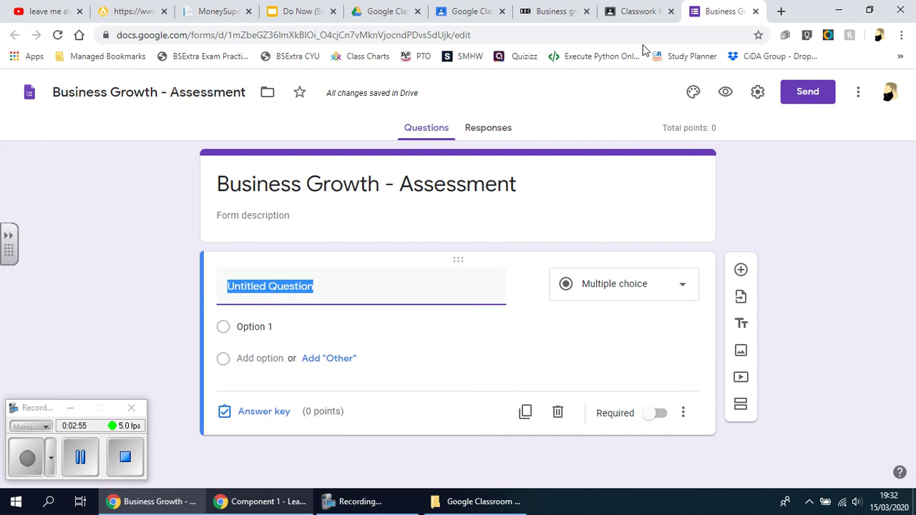
left_click(530, 15)
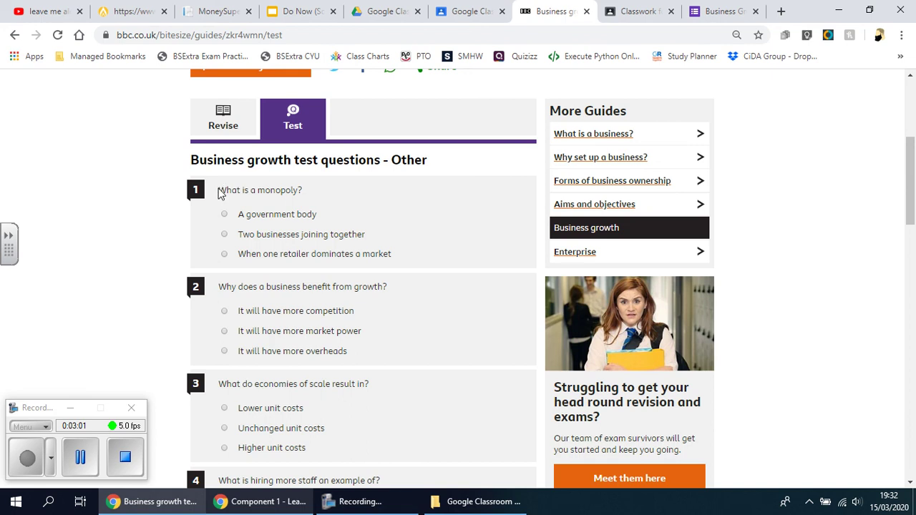
left_click_drag(219, 190, 333, 207)
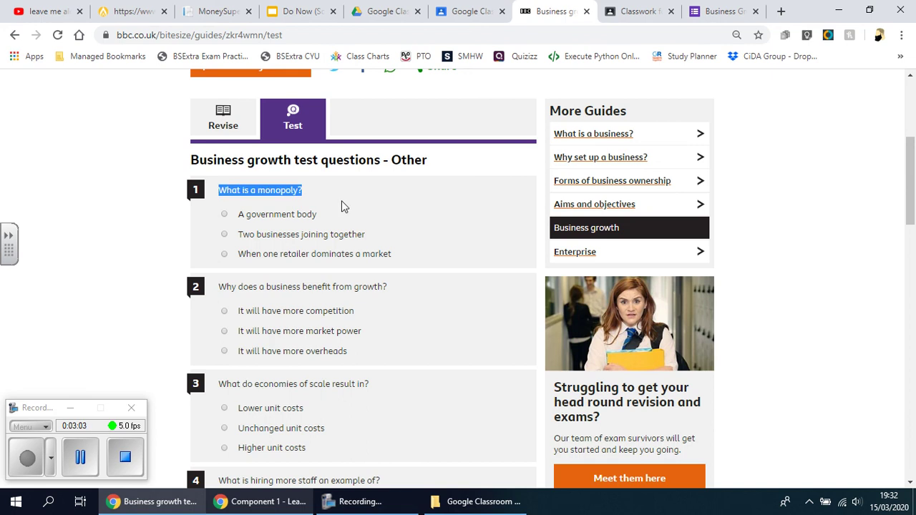
left_click(720, 11)
key("ctrl+v")
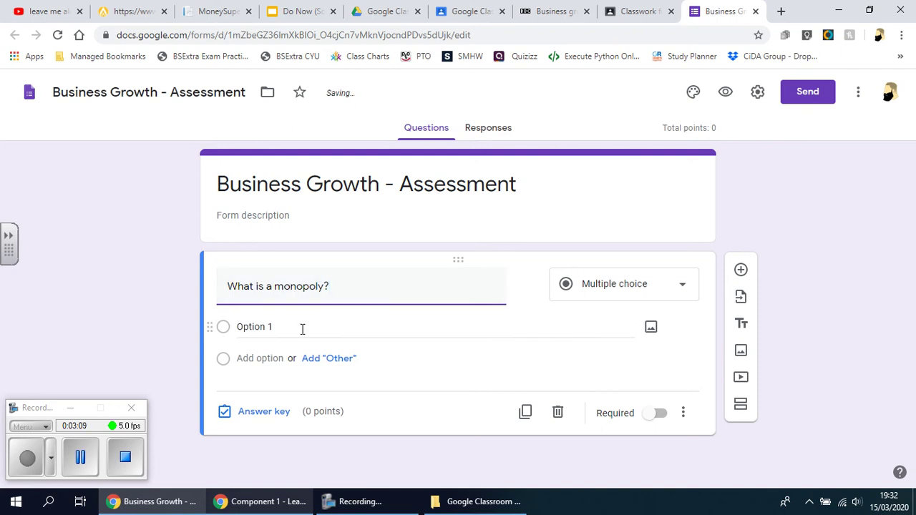
Copy the three answers to "What is a monopoly?" from the BBC Bitesize test into the form question's options
left_click(302, 328)
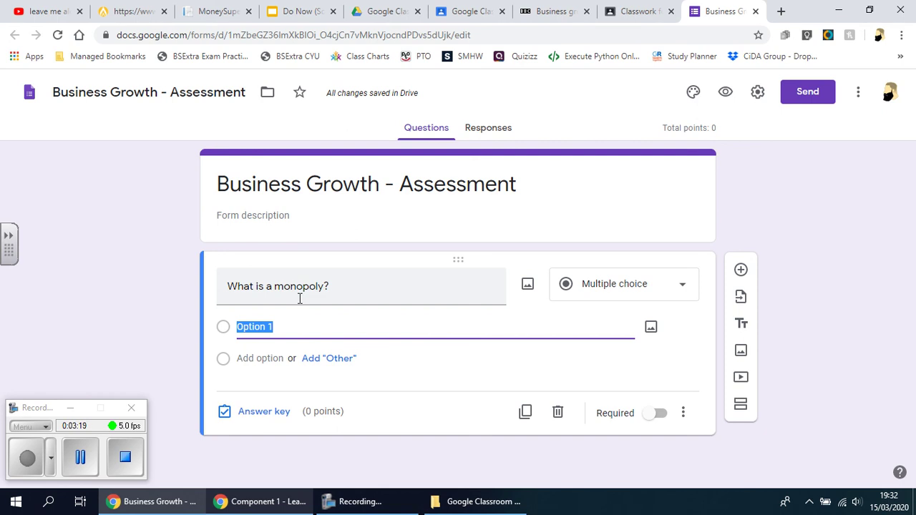
left_click(576, 13)
left_click(240, 216)
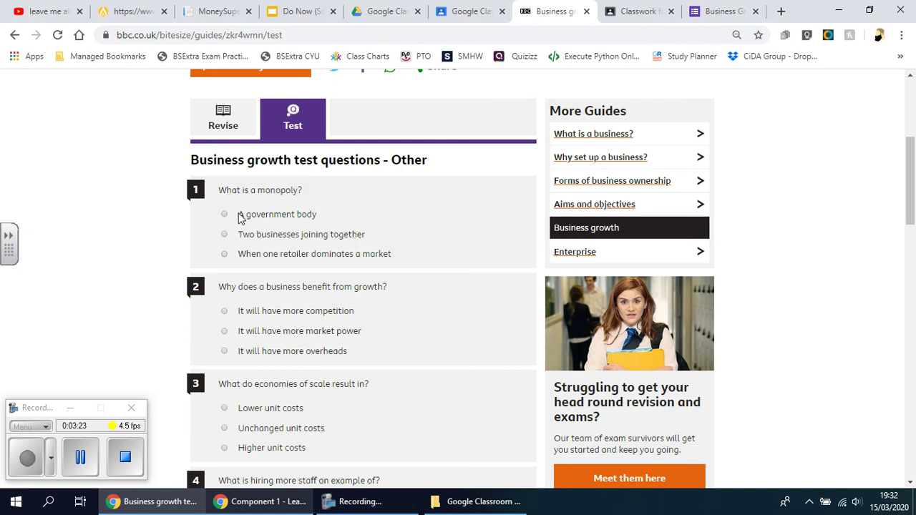
left_click_drag(393, 259, 238, 218)
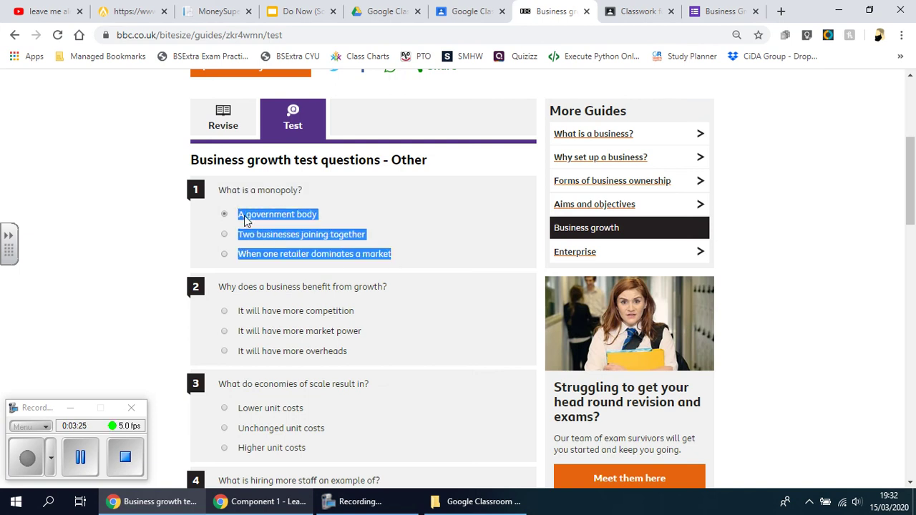
left_click(718, 11)
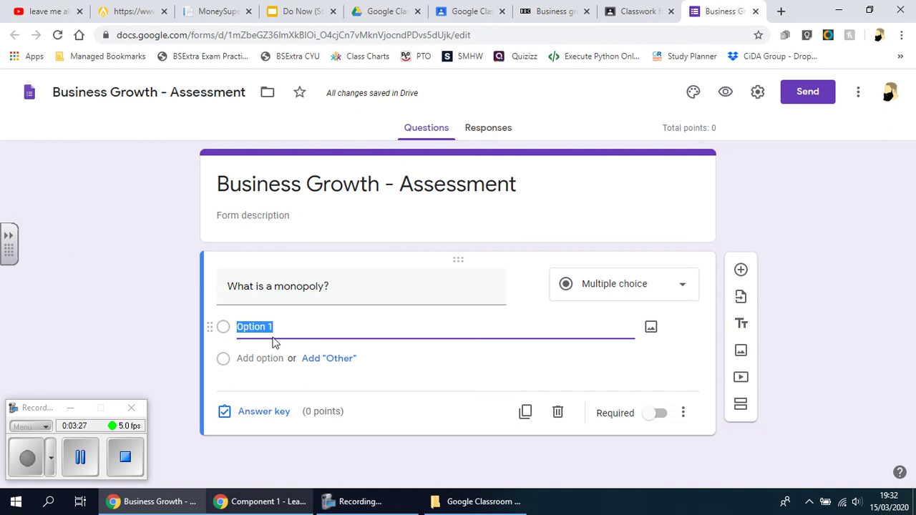
key("ctrl+v")
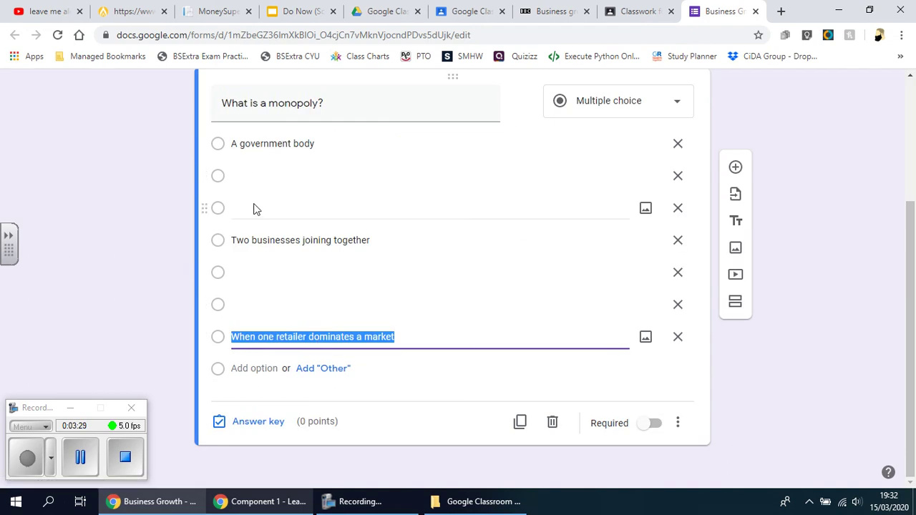
Remove the blank options from the monopoly question, keeping only the three copied answers
left_click(678, 207)
left_click(679, 179)
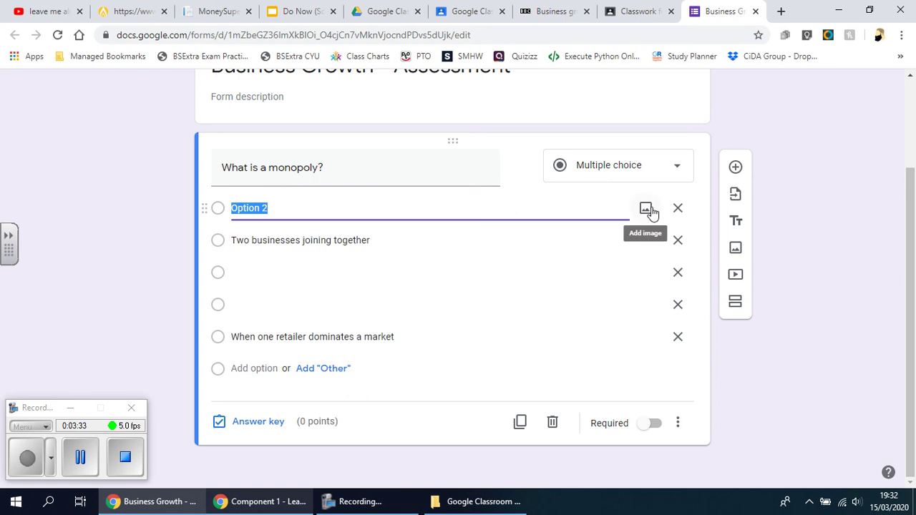
key("ctrl+z")
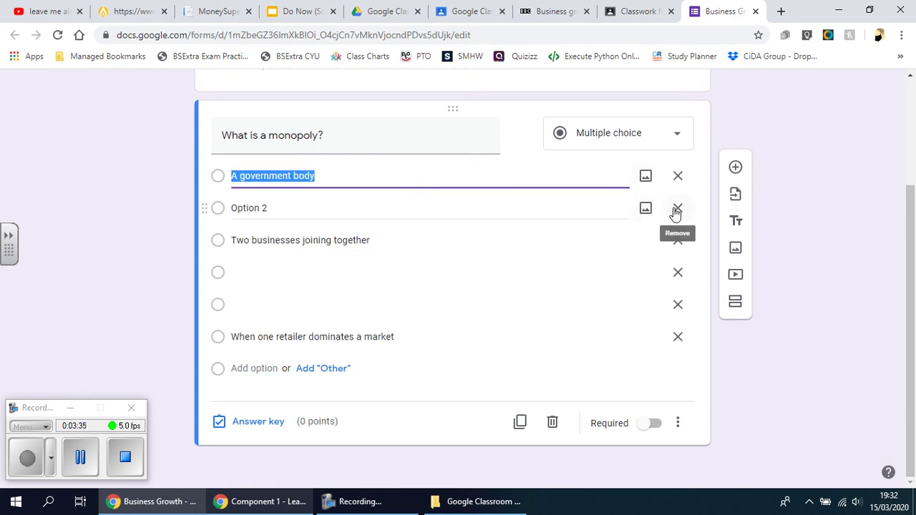
left_click(678, 272)
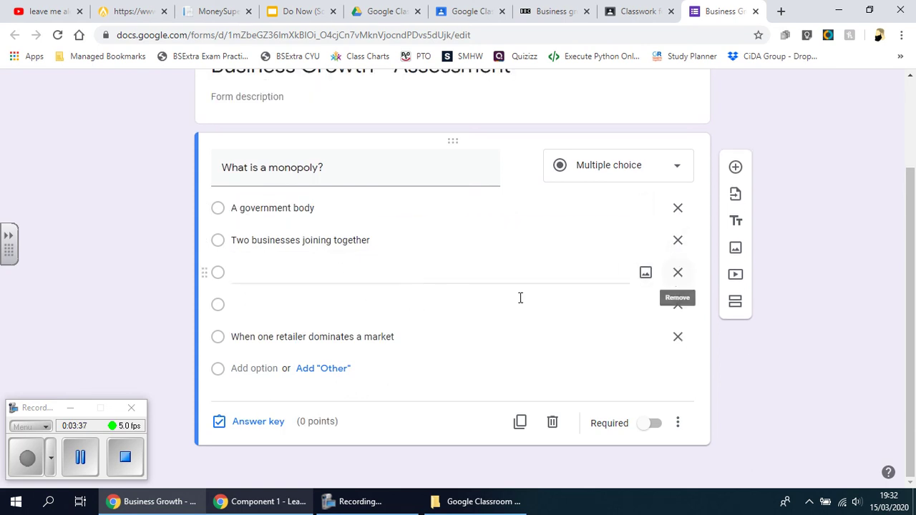
left_click(677, 306)
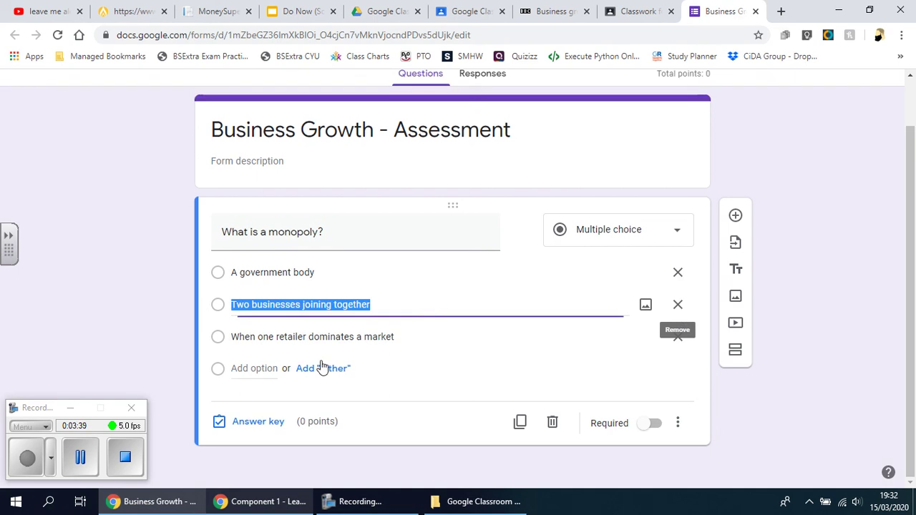
left_click(849, 281)
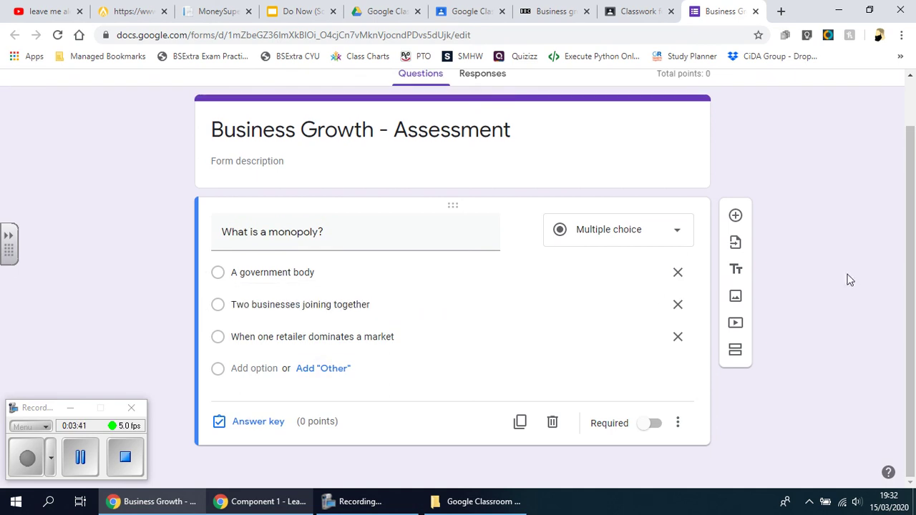
Preview the form, try selecting each multiple-choice answer to the monopoly question, and close the preview
left_click(677, 232)
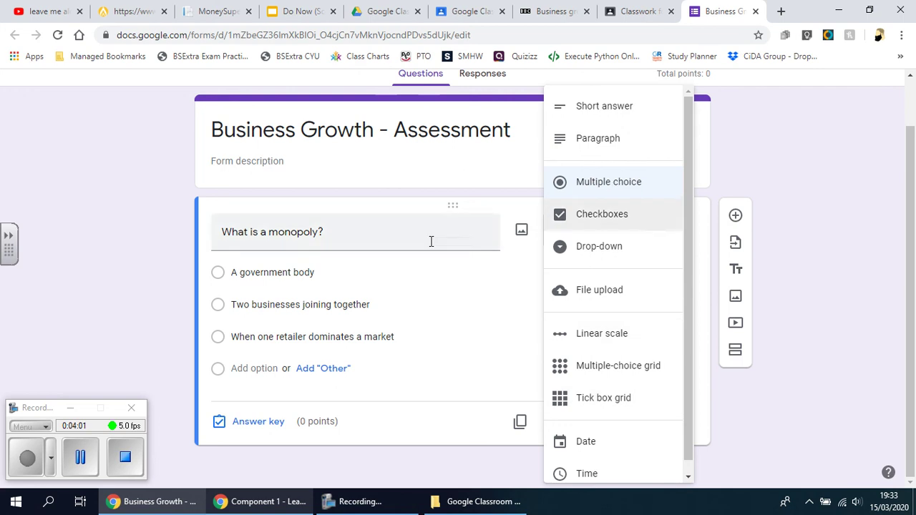
left_click(834, 179)
scroll(837, 183, "up", 1)
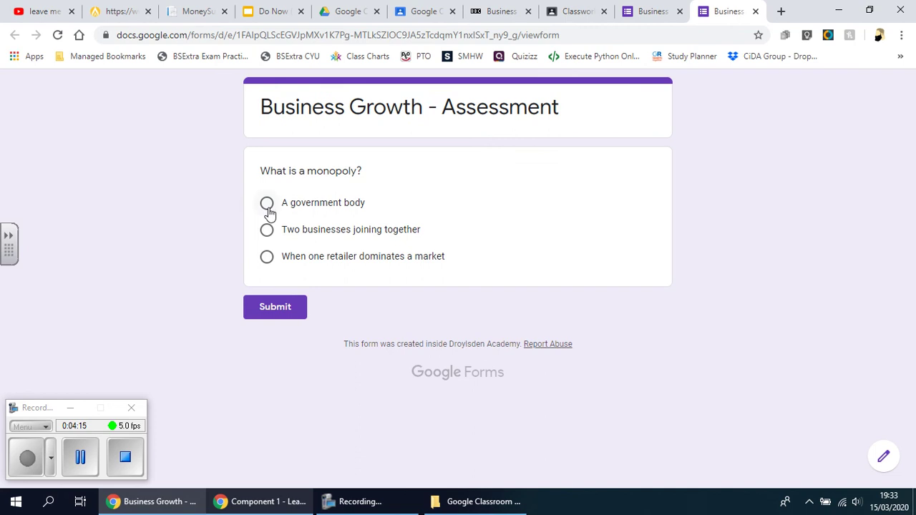
left_click(266, 203)
left_click(266, 230)
left_click(266, 256)
left_click(267, 203)
left_click(756, 11)
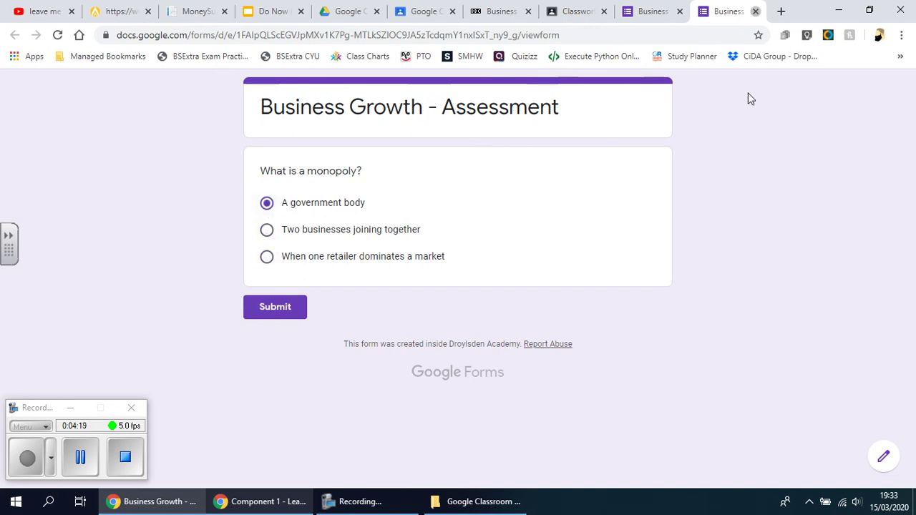
left_click(515, 115)
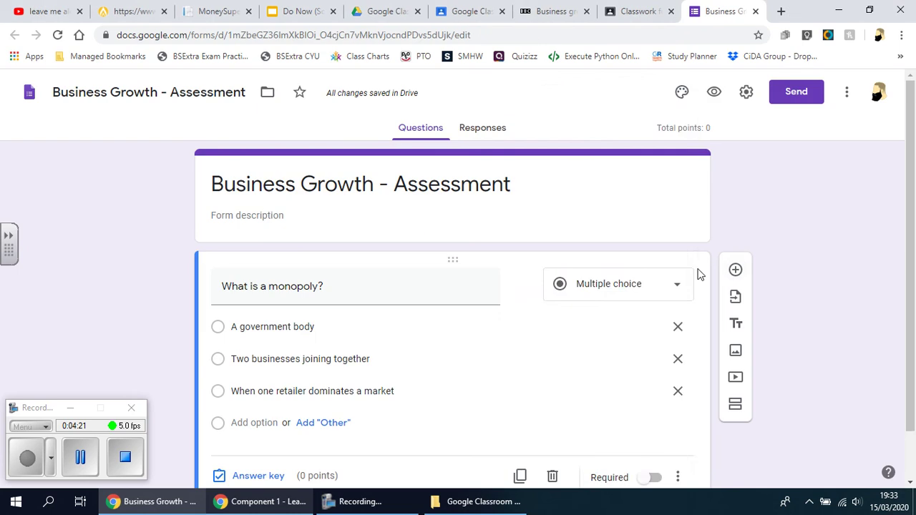
Try the monopoly question as Checkboxes and select more than one answer in the form preview
left_click(669, 294)
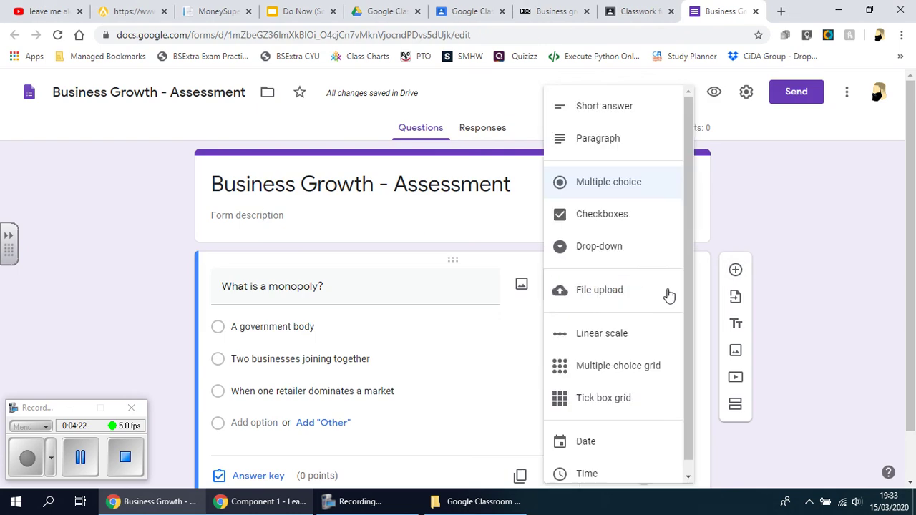
left_click(625, 226)
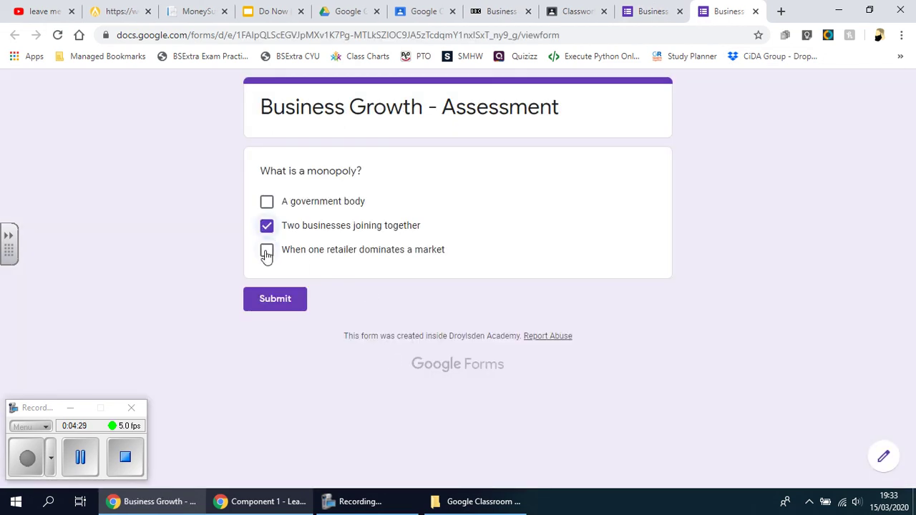
left_click(266, 252)
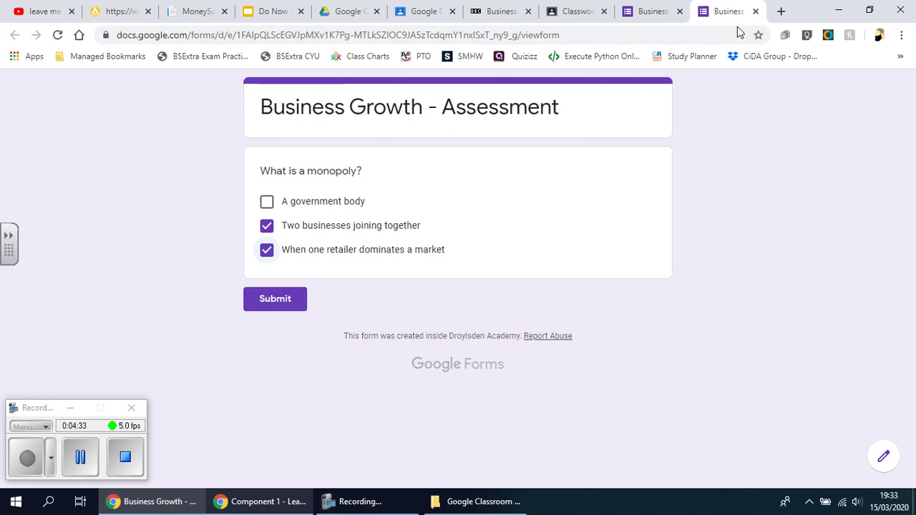
left_click(756, 12)
left_click(519, 113)
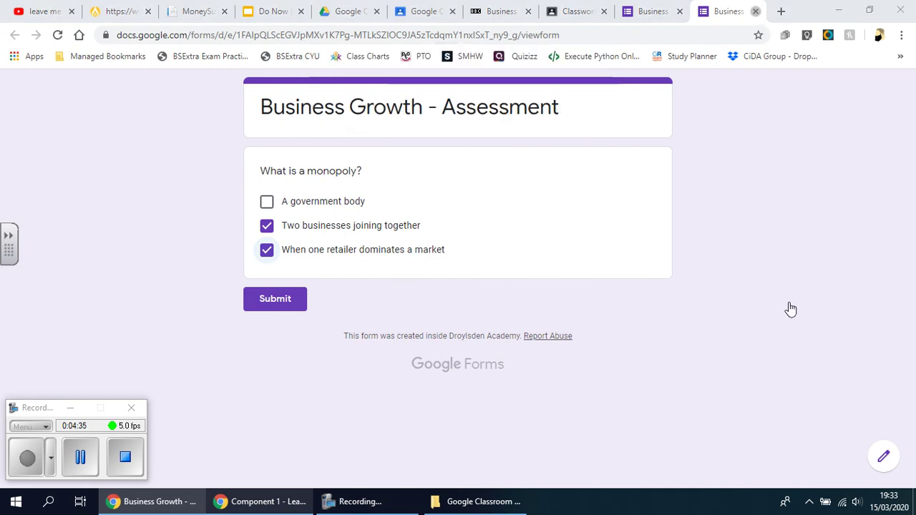
Try the monopoly question as Drop-down, preview its answer list, and return the question type to Multiple choice
left_click(675, 289)
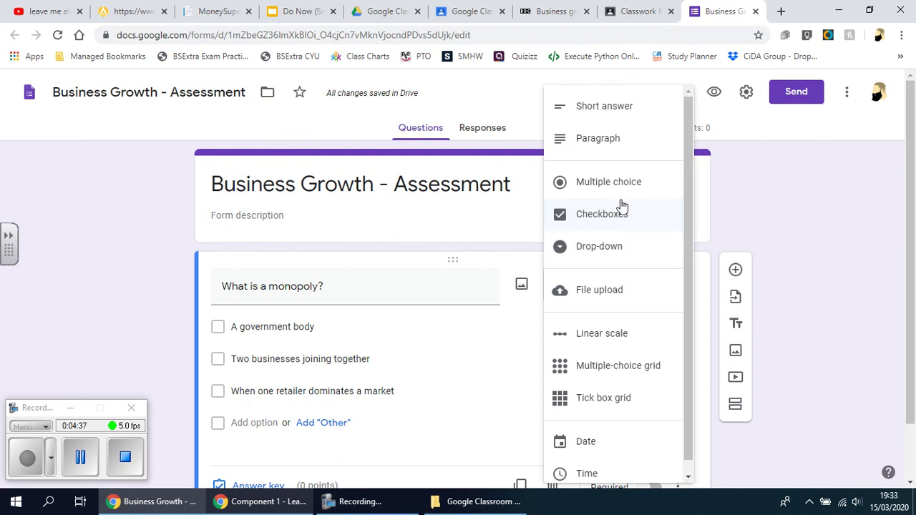
left_click(606, 249)
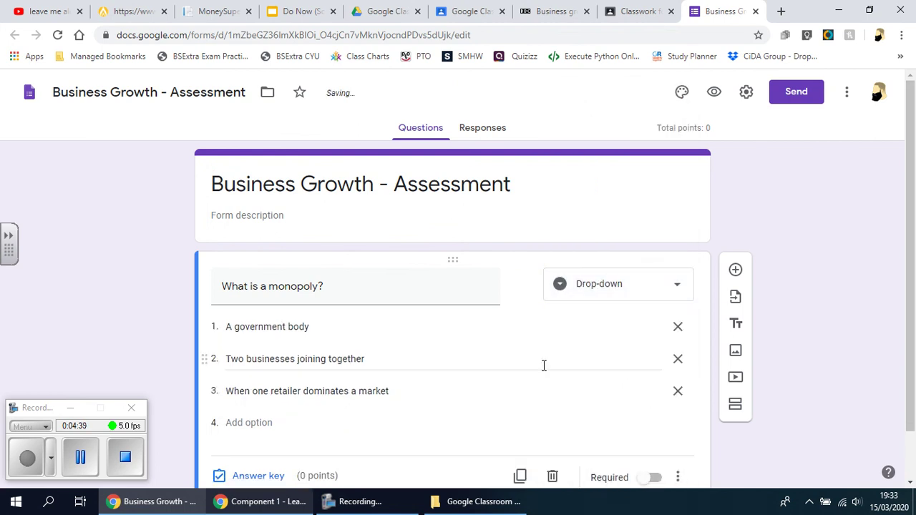
left_click(713, 92)
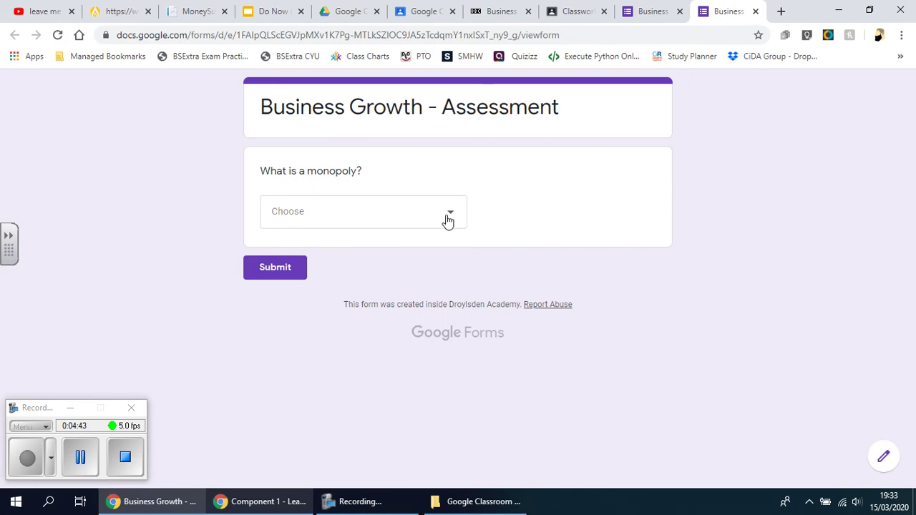
left_click(447, 220)
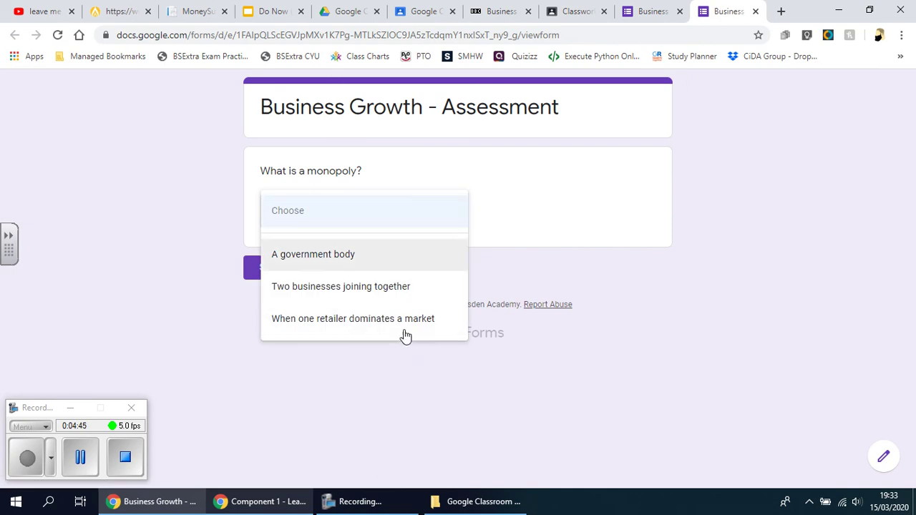
left_click(738, 190)
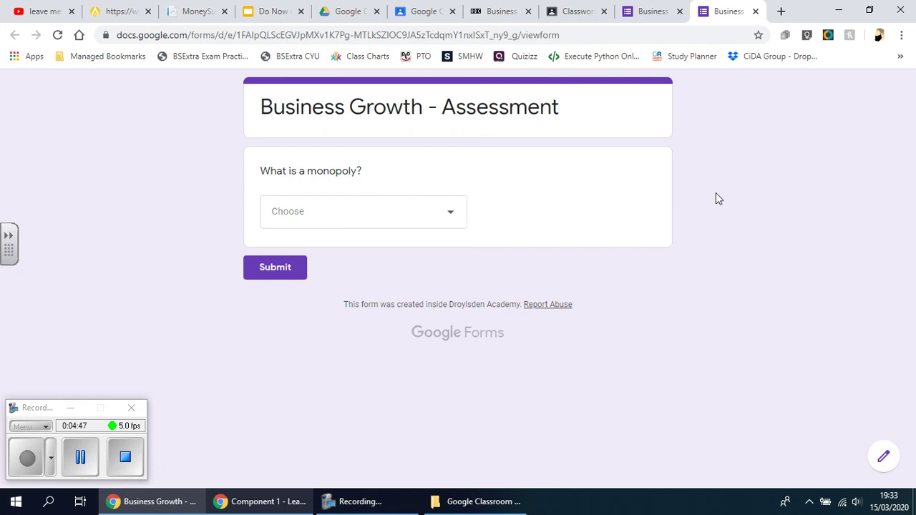
left_click(756, 10)
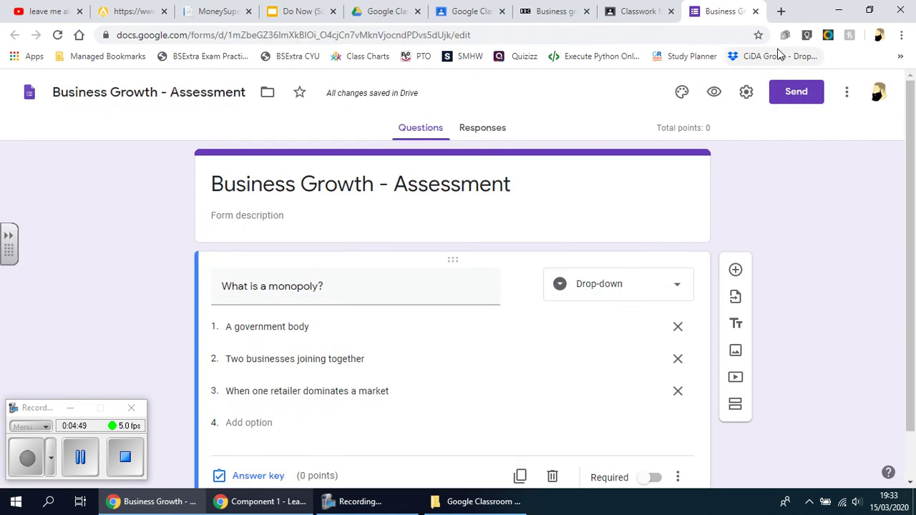
left_click(636, 295)
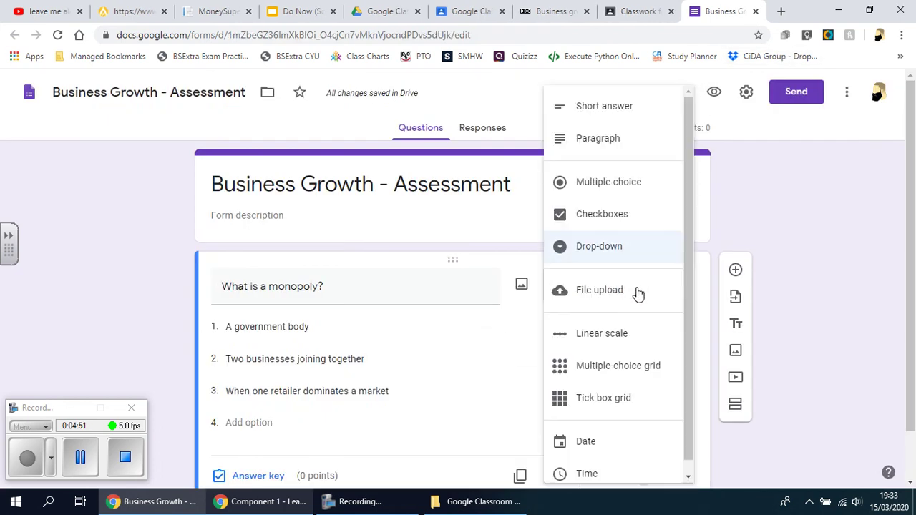
left_click(620, 185)
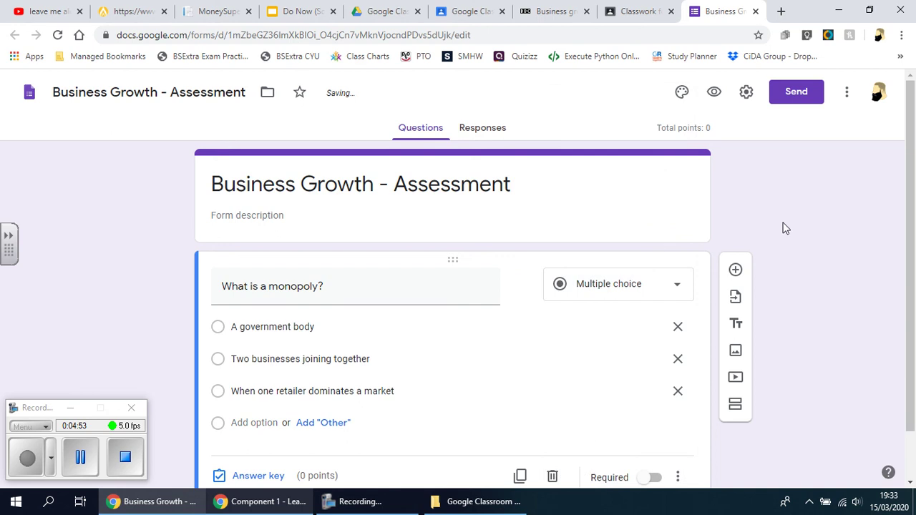
Add the number "1." before "What is a monopoly?" and make the question required
scroll(786, 227, "down", 1)
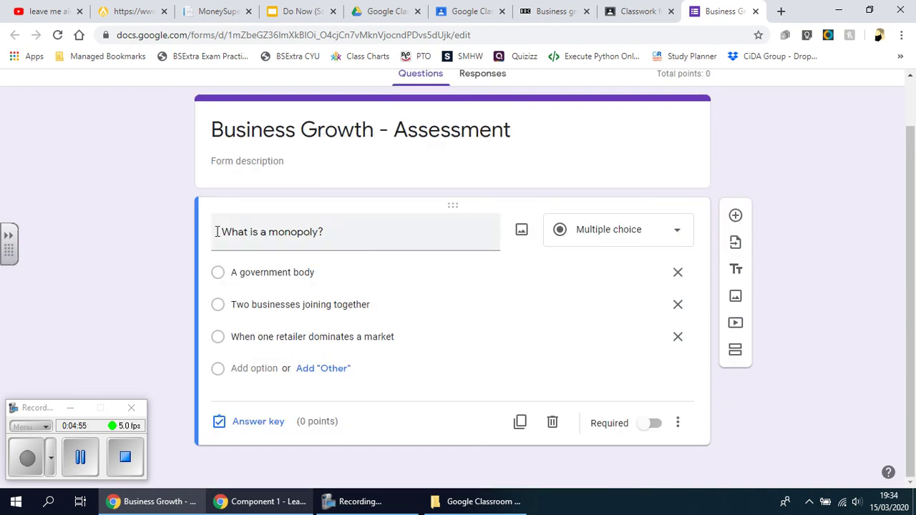
left_click(280, 239)
left_click(216, 232)
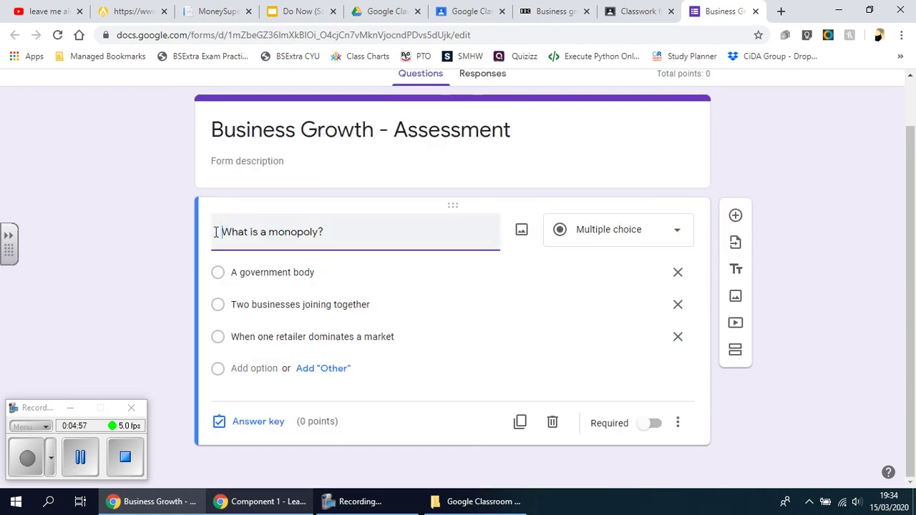
type("1.")
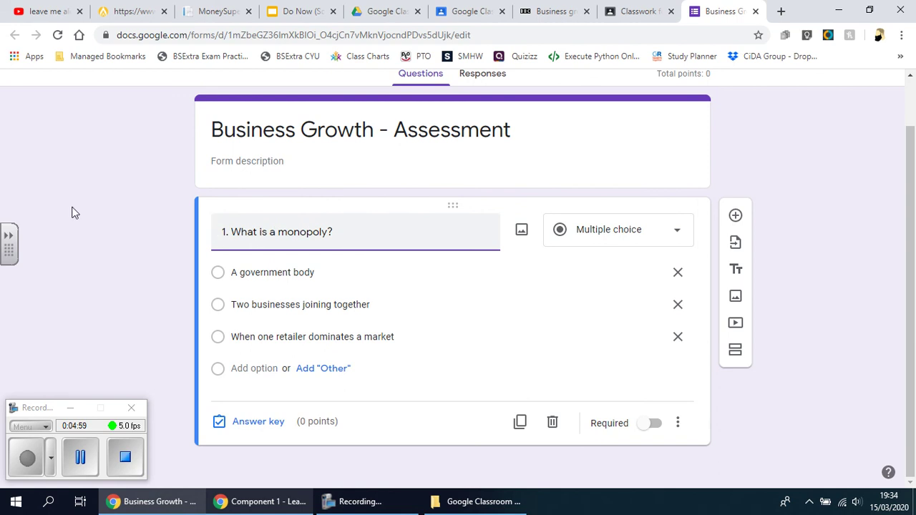
left_click(652, 423)
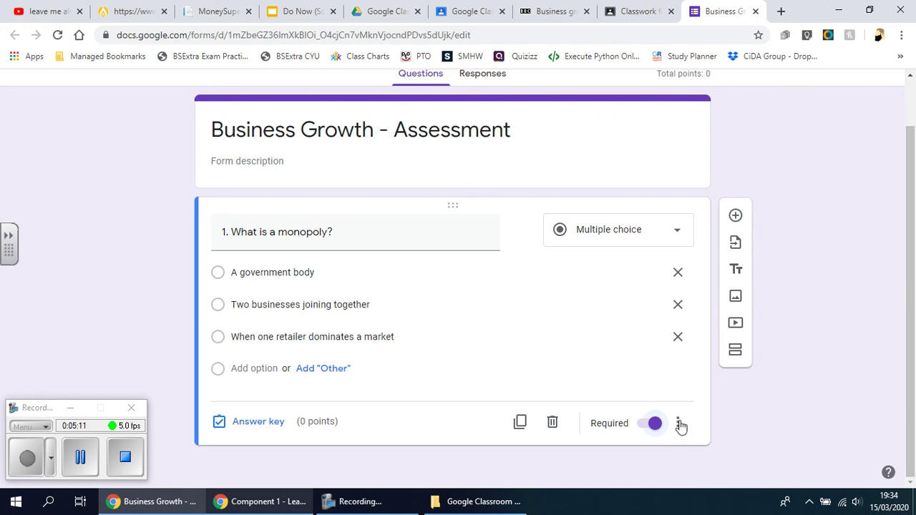
Set the monopoly question's score to 1 point in its answer key
left_click(259, 423)
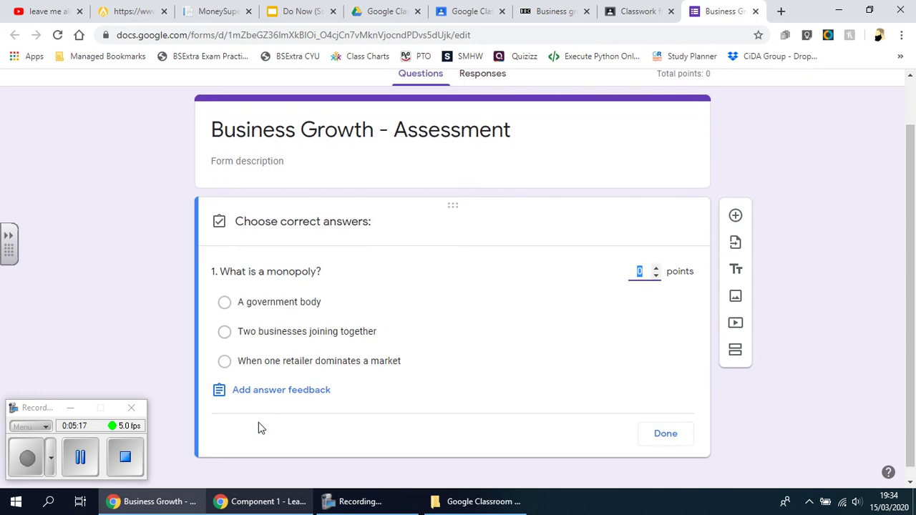
left_click(657, 269)
left_click(824, 327)
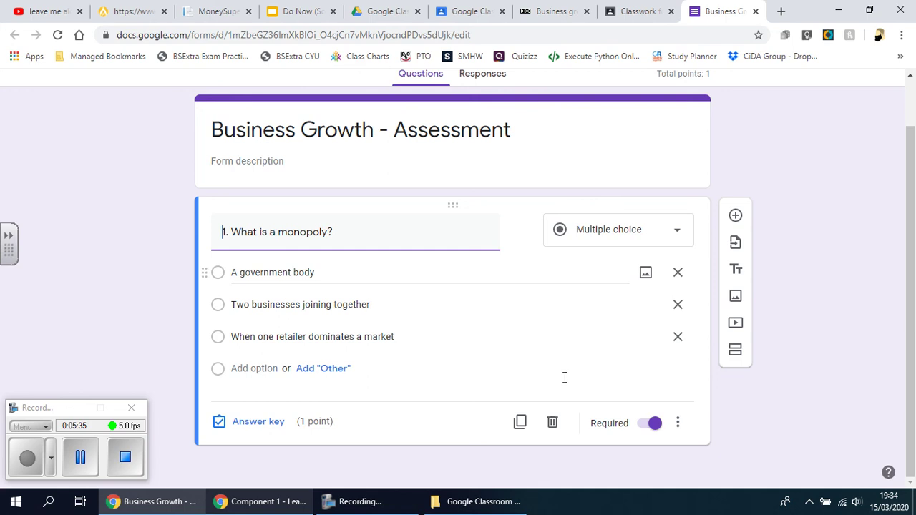
Add a new question titled "2. Why does a business benefit from growth?", copying the wording from the BBC Bitesize test
left_click(737, 217)
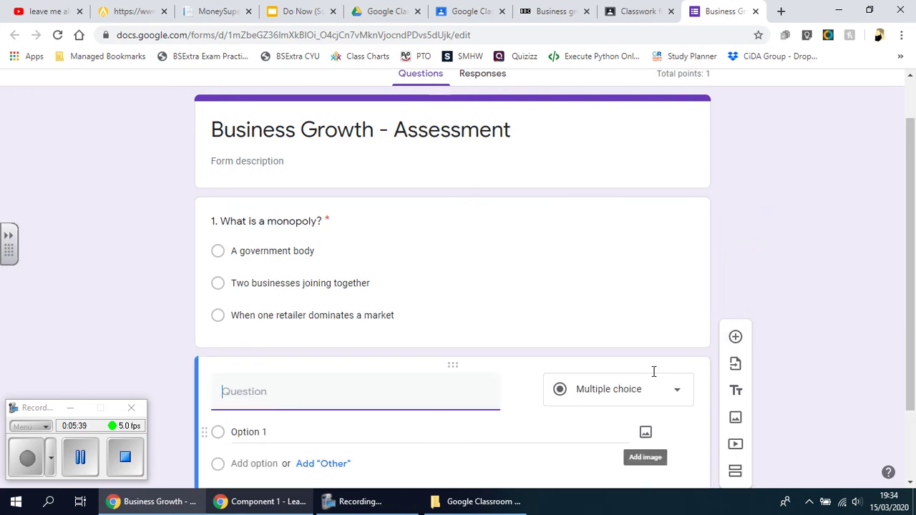
left_click(567, 11)
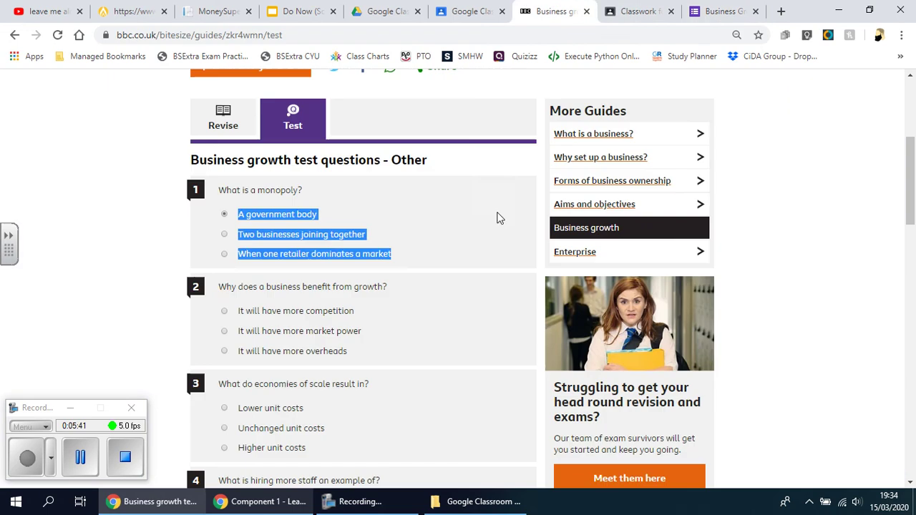
left_click_drag(219, 287, 406, 291)
key("ctrl+c")
left_click(698, 11)
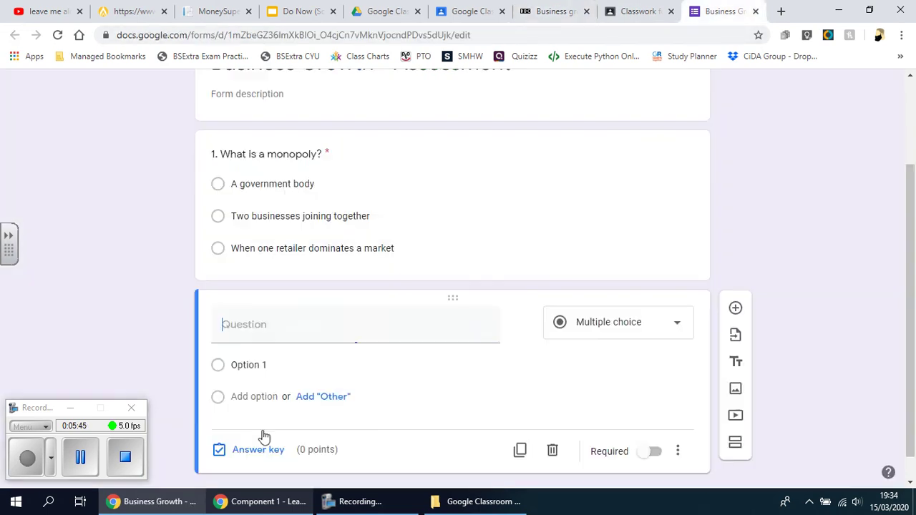
type("2.")
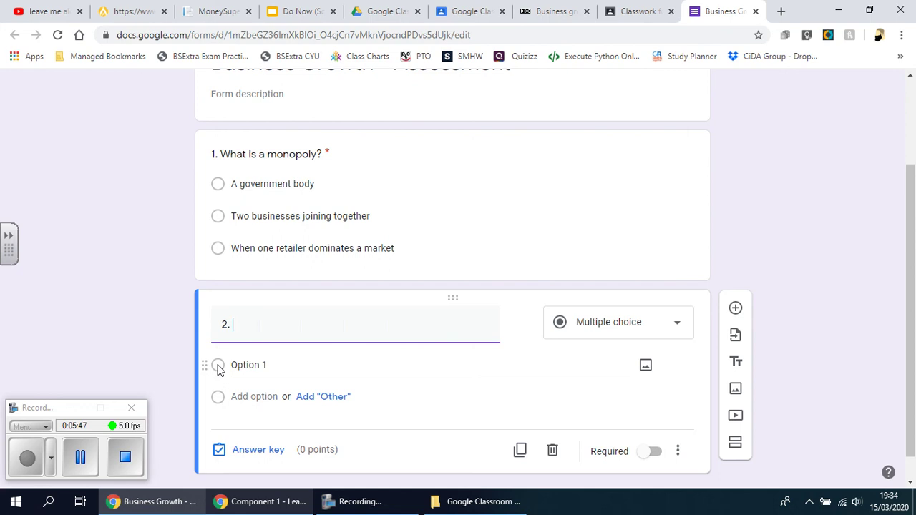
key("ctrl+v")
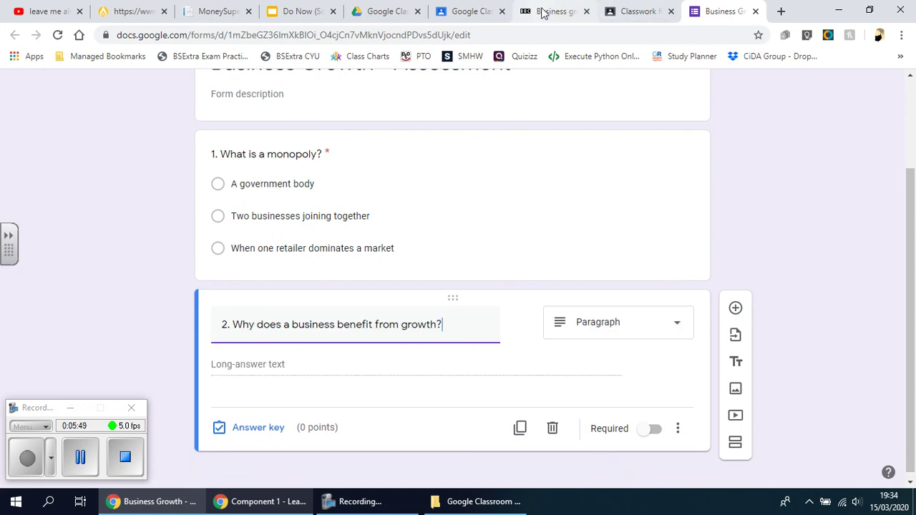
Copy the three answers to question 2 from the BBC Bitesize test and return to the form
left_click(542, 13)
left_click(238, 315)
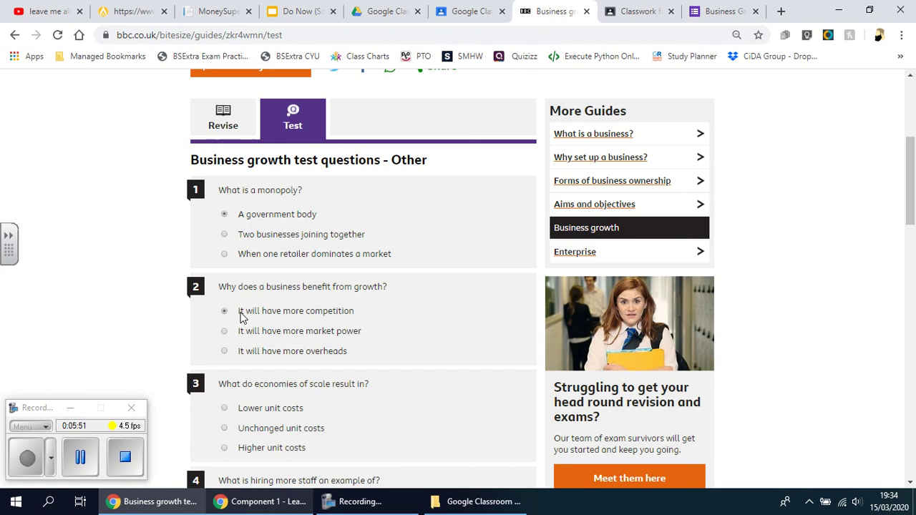
left_click_drag(350, 352, 241, 315)
key("ctrl+c")
left_click(712, 12)
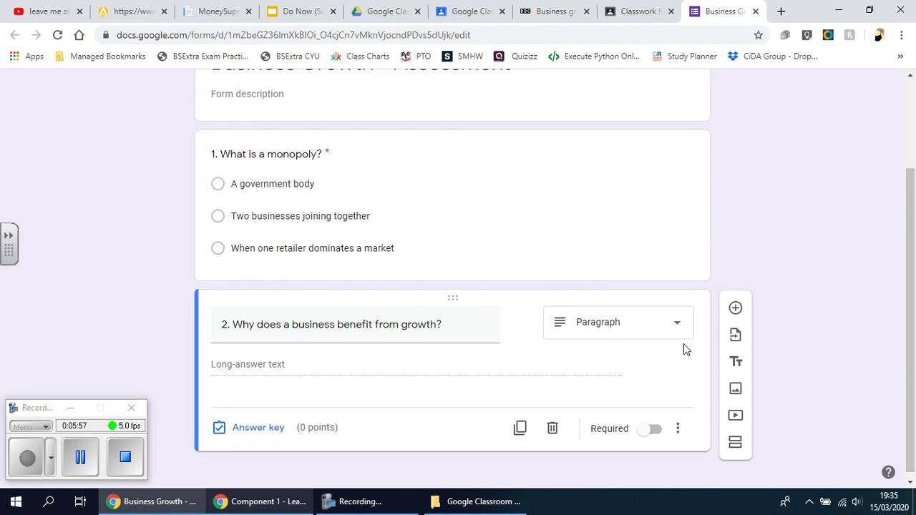
Set question 2 to Multiple choice and paste the copied competition, market power and overheads answers as its options
left_click(661, 330)
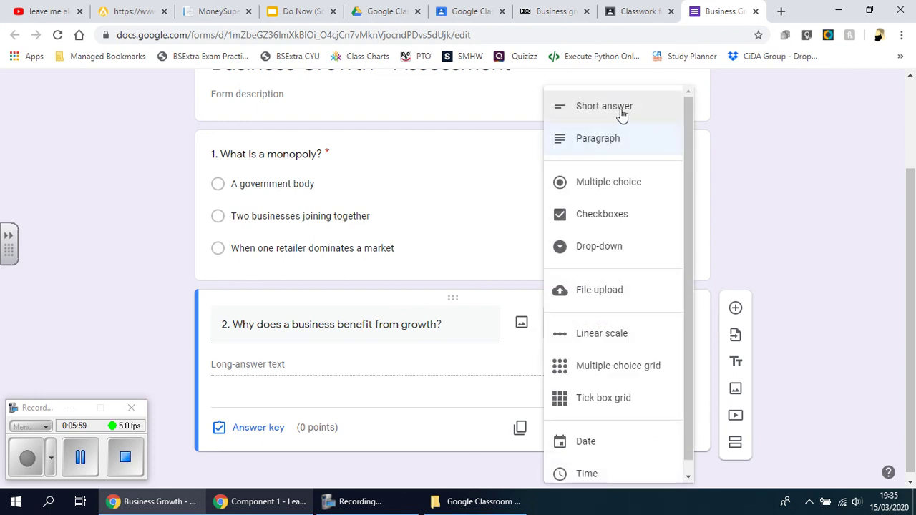
left_click(619, 113)
left_click(677, 328)
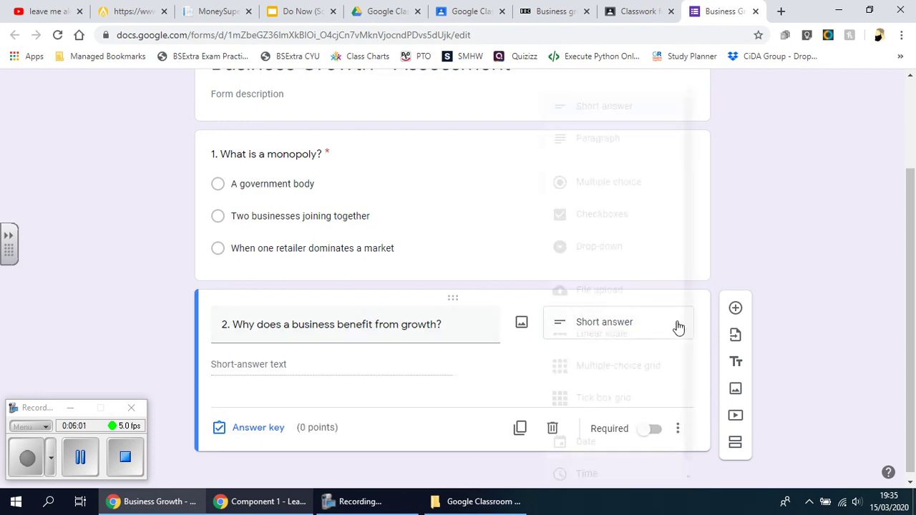
left_click(601, 185)
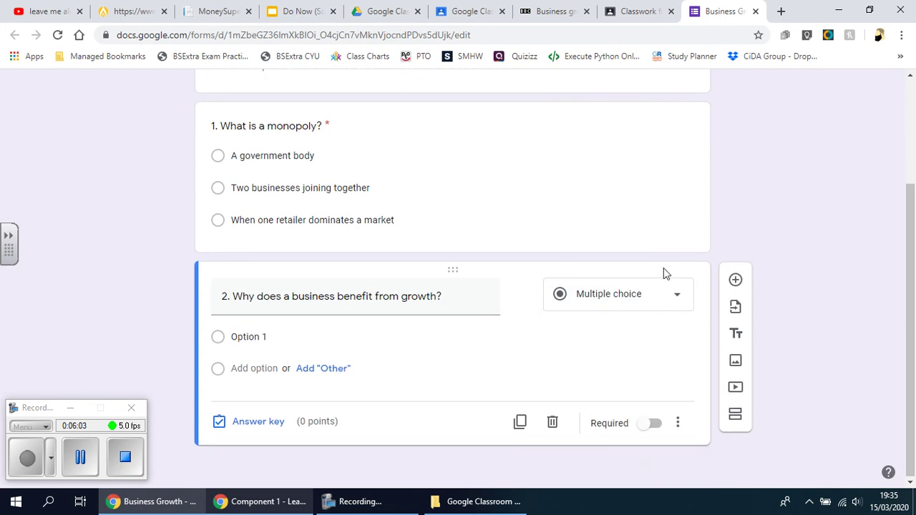
left_click(232, 338)
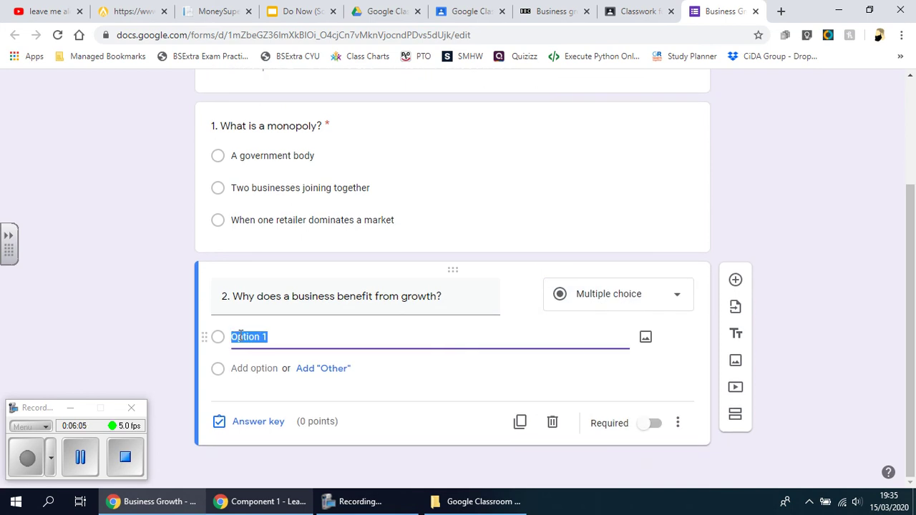
key("ctrl+v")
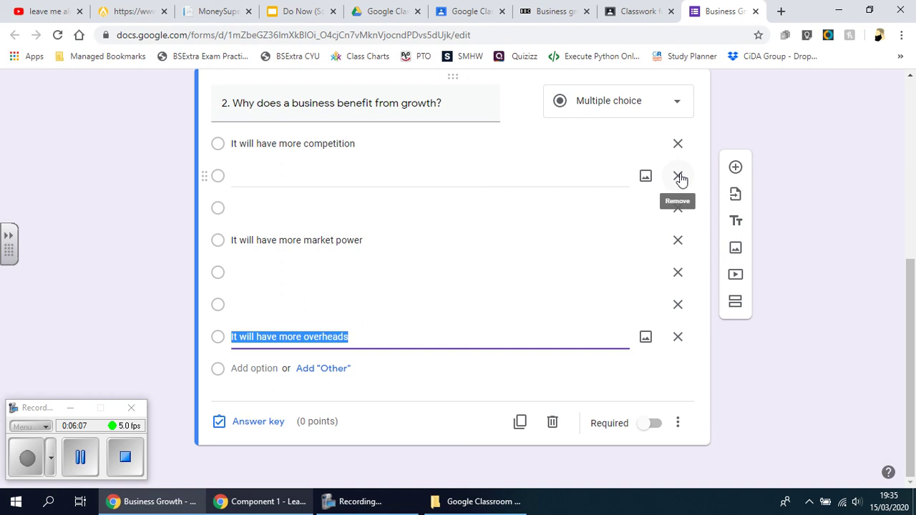
Remove the four blank options between the pasted answers of question 2
left_click(680, 177)
left_click(678, 208)
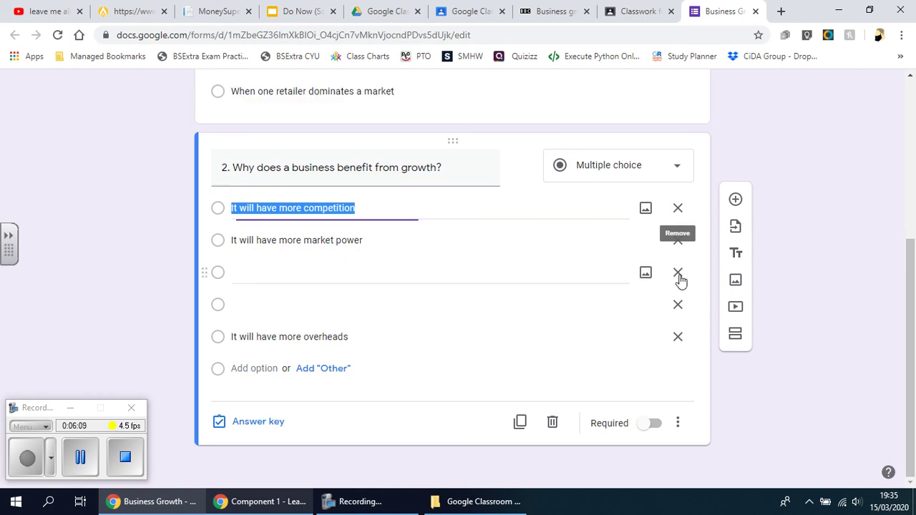
left_click(678, 275)
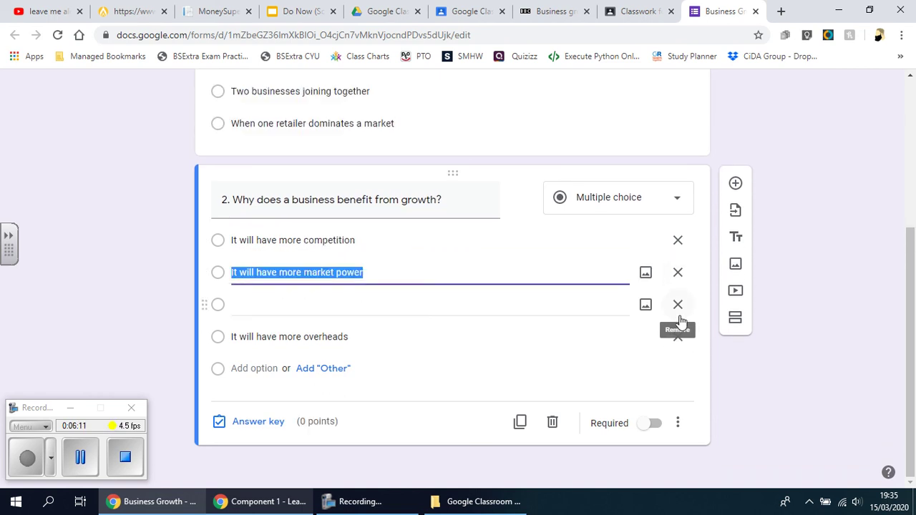
left_click(679, 307)
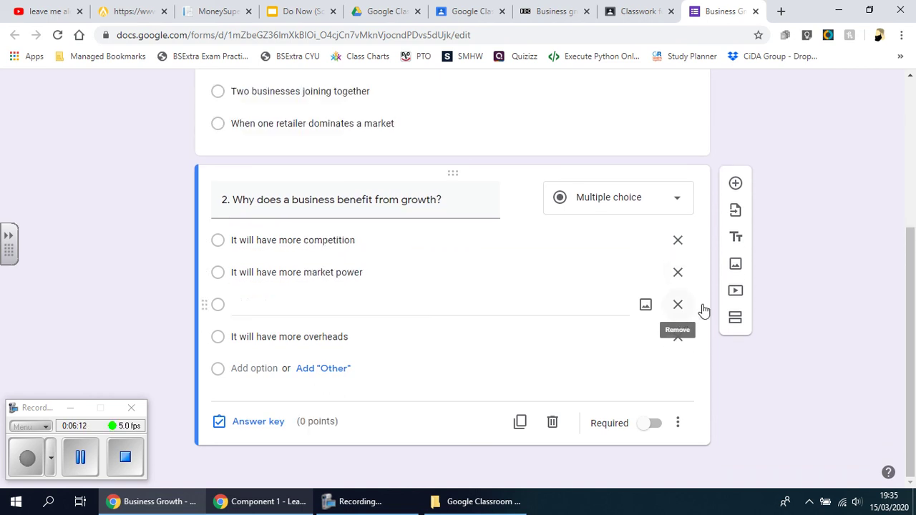
left_click(845, 262)
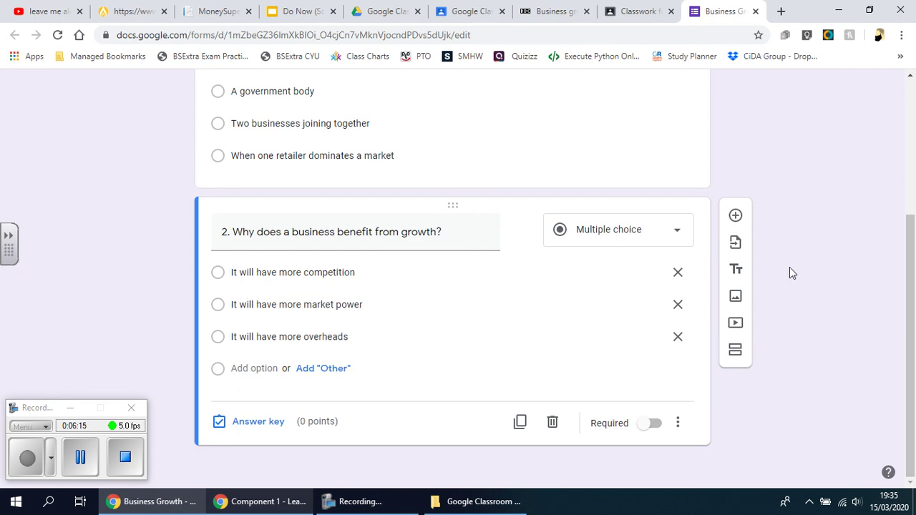
Make question 2 required and set its score to 1 point in its answer key
left_click(647, 424)
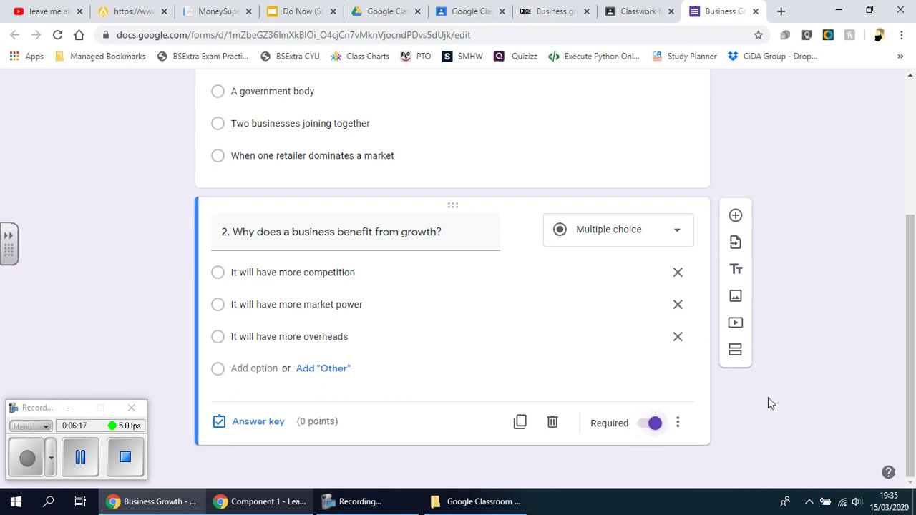
left_click(236, 426)
left_click(656, 255)
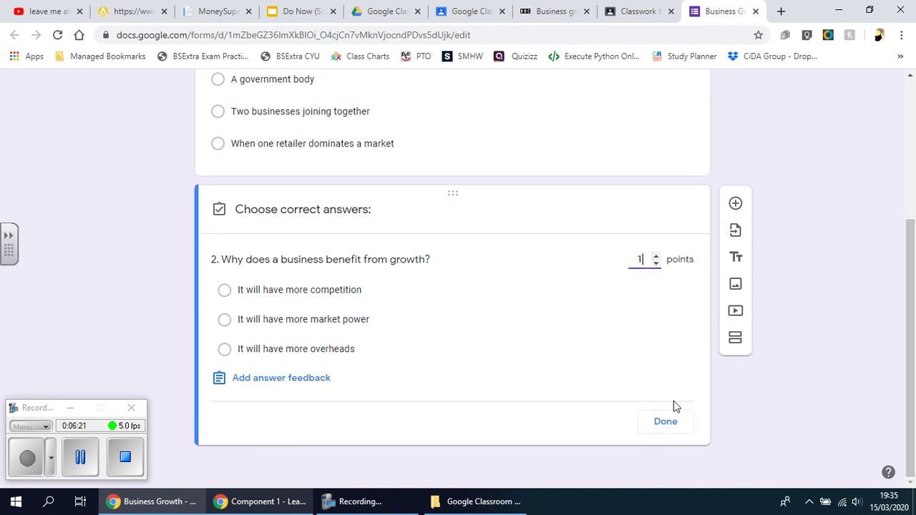
left_click(665, 423)
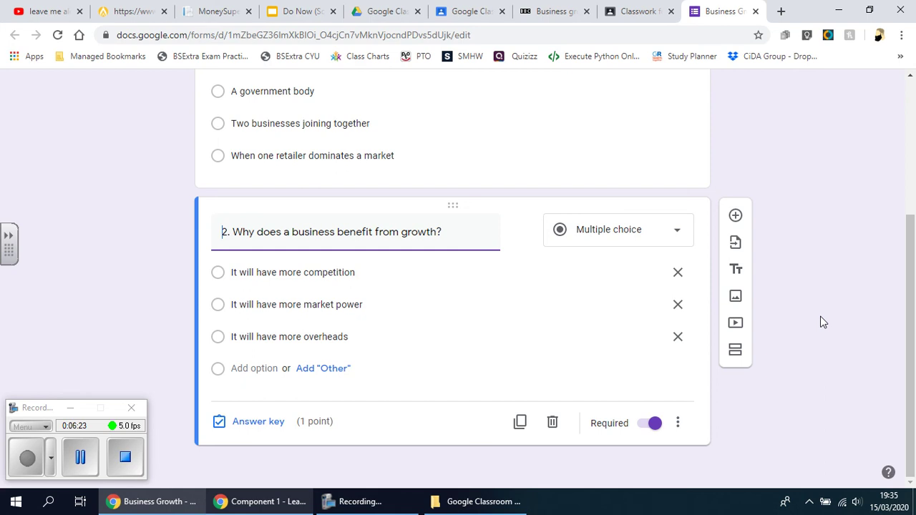
Review the form's questions from the monopoly question to question 5, checking their answer options and required markers
scroll(822, 322, "up", 2)
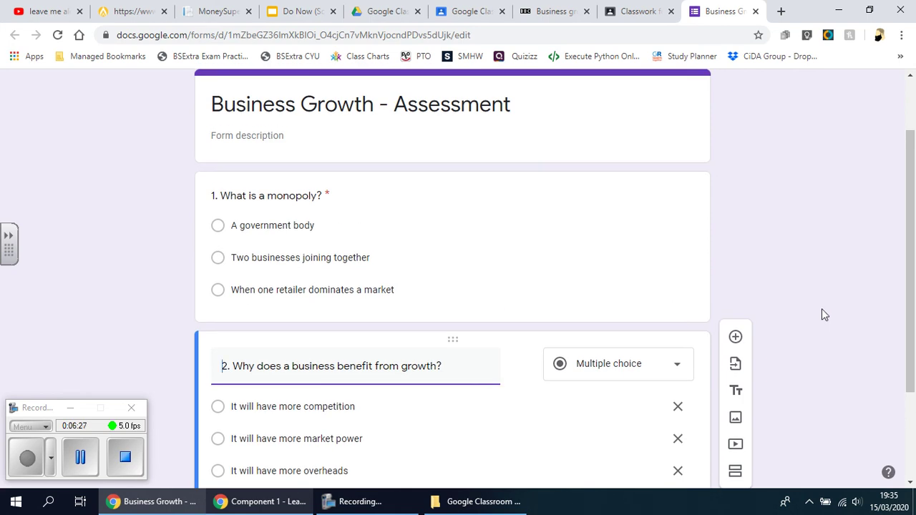
scroll(822, 315, "down", 2)
scroll(822, 315, "up", 2)
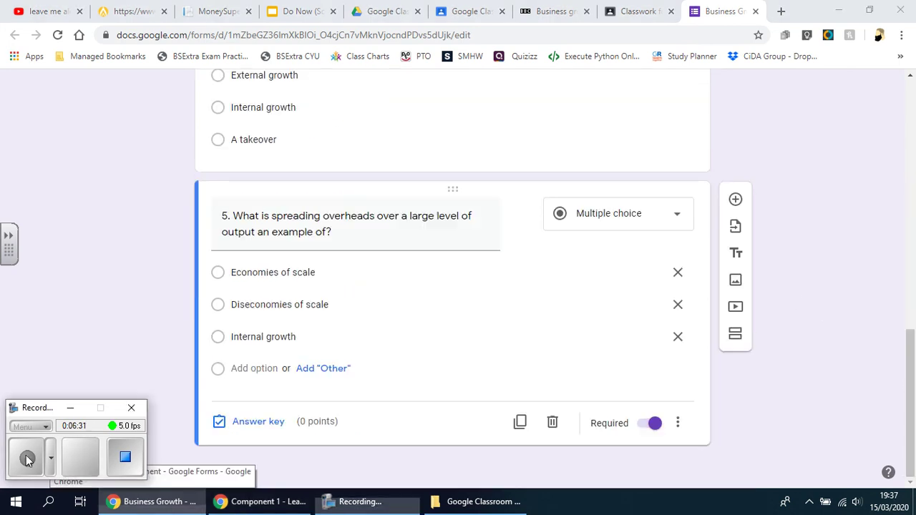
scroll(826, 319, "up", 9)
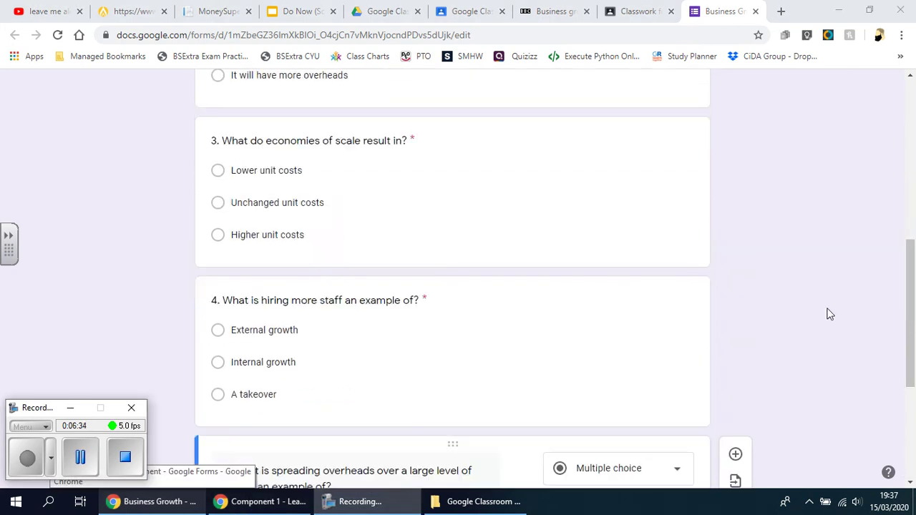
scroll(829, 315, "down", 8)
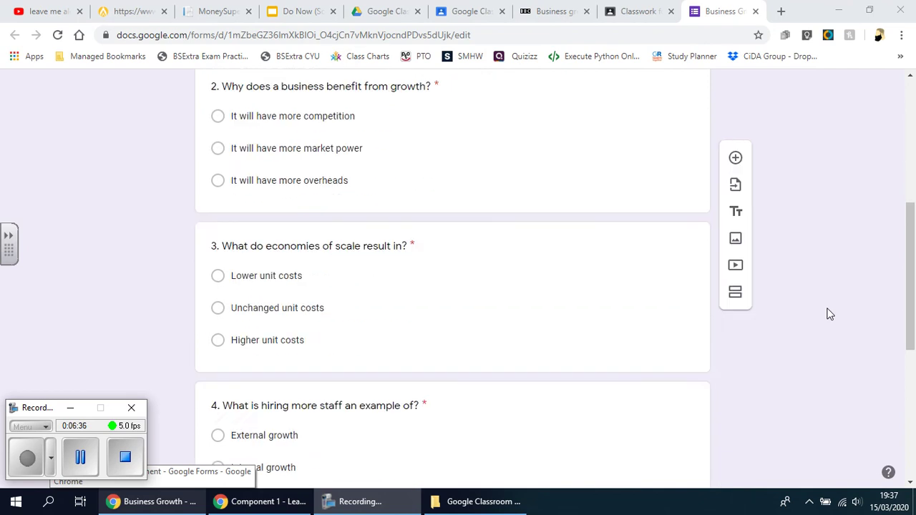
scroll(829, 315, "down", 1)
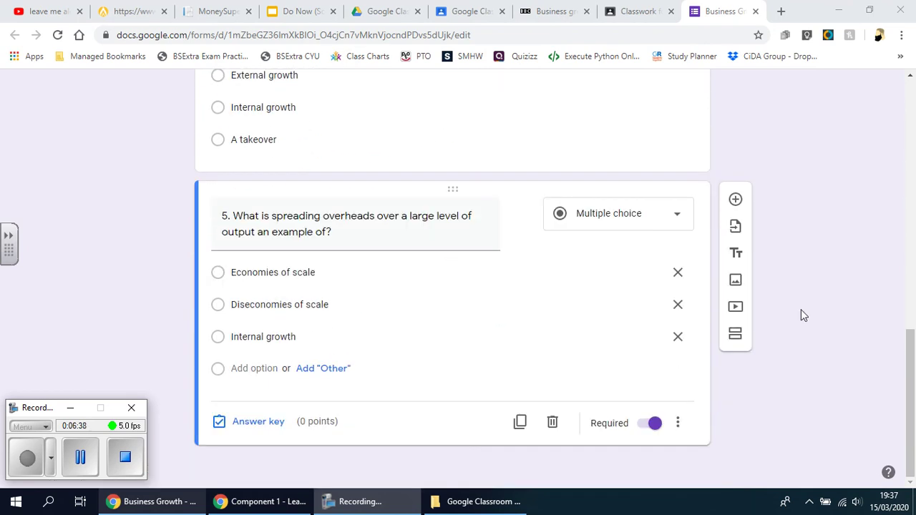
scroll(822, 323, "up", 1)
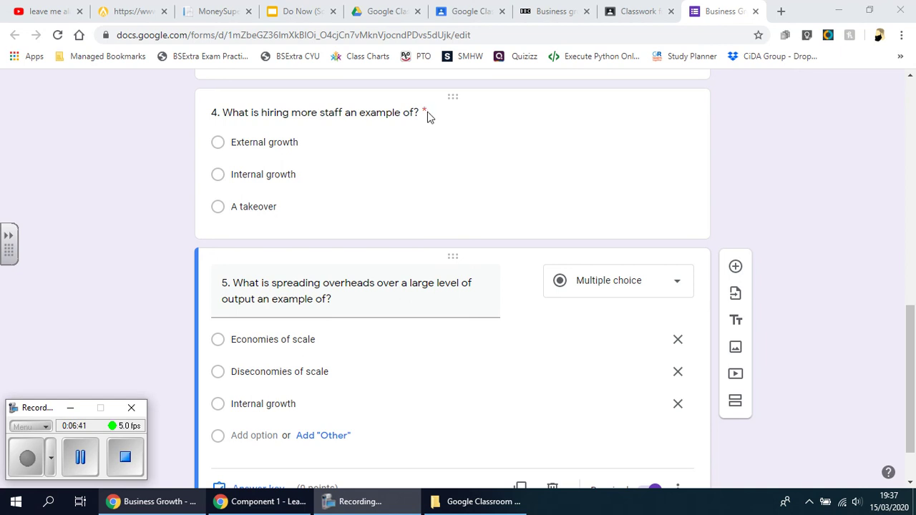
scroll(425, 117, "up", 4)
scroll(421, 226, "up", 3)
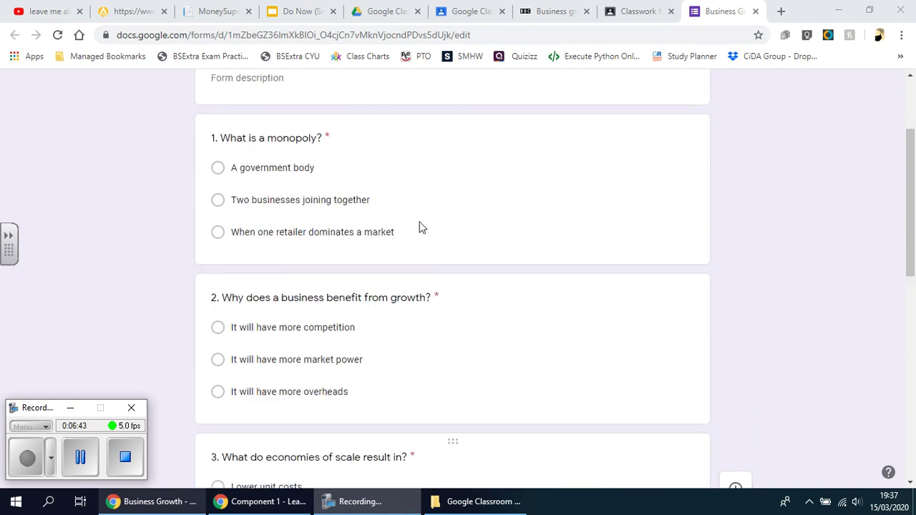
scroll(420, 222, "down", 8)
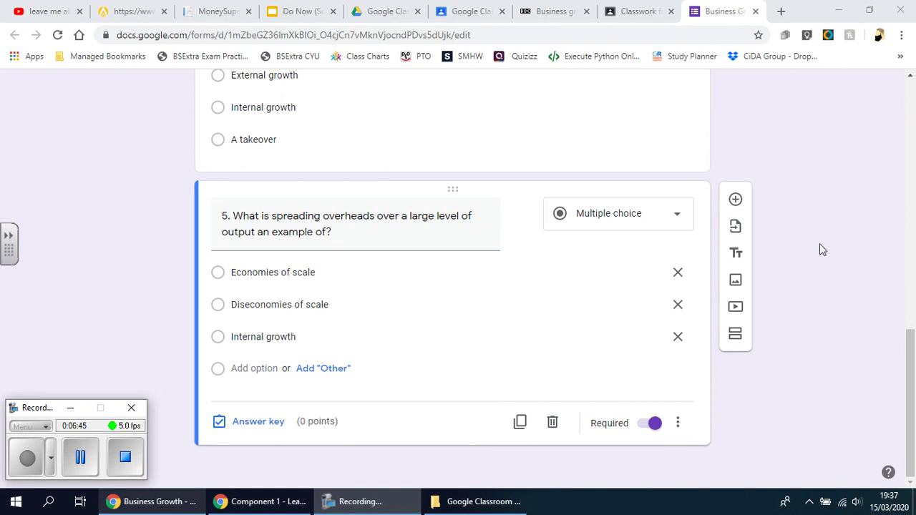
Add a new question below question 5 and set its type to Paragraph
left_click(736, 199)
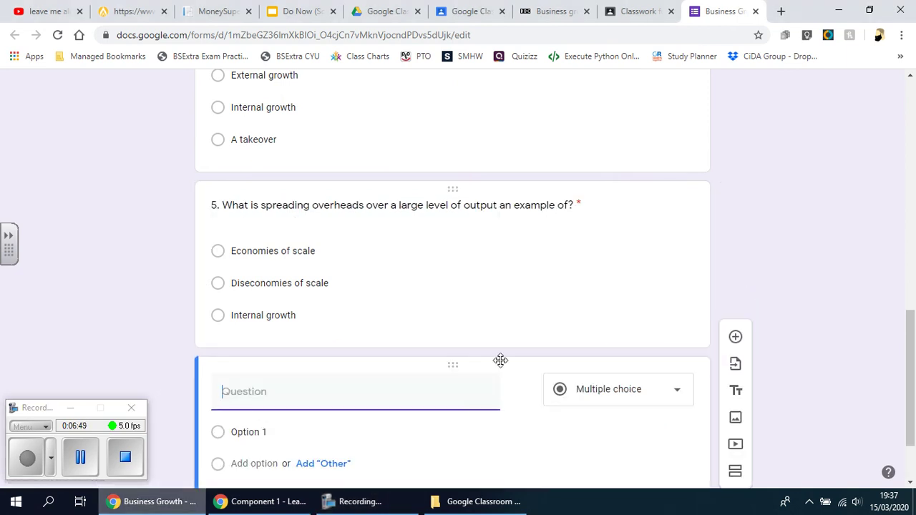
left_click(656, 399)
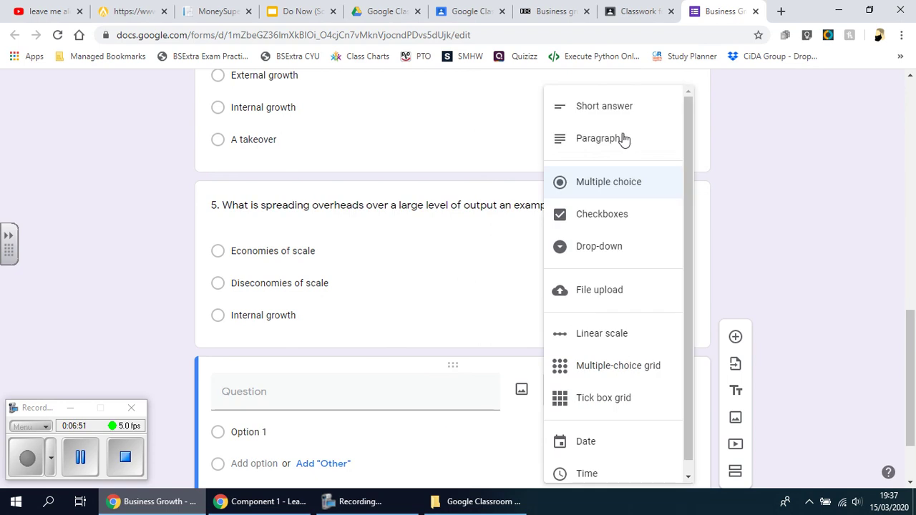
left_click(622, 142)
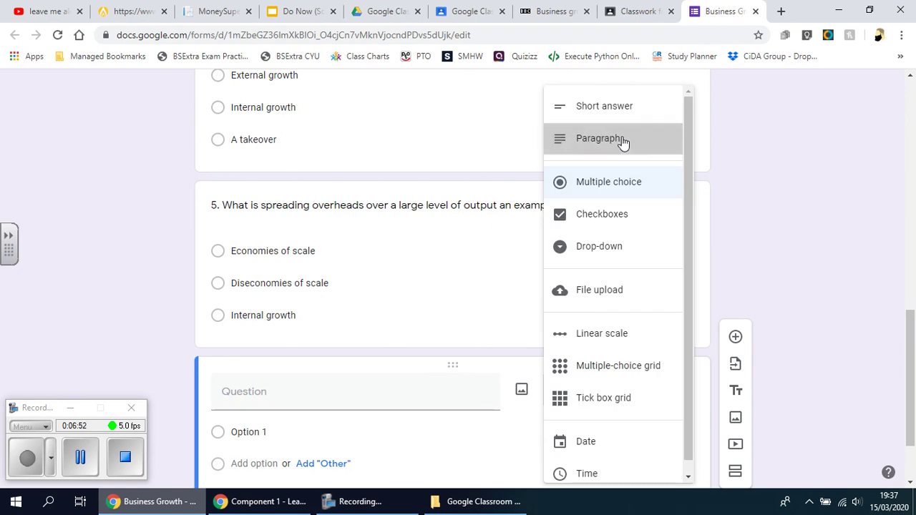
Enter question 6 as "6. Explain why a business would want to expand globally.", correcting the spelling
left_click(308, 404)
type("6.")
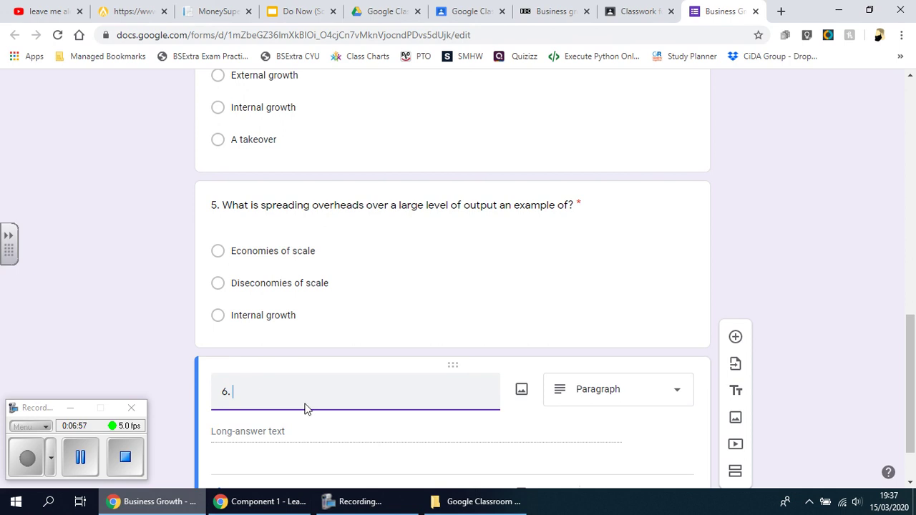
type(" Exaplin why a busines")
right_click(257, 392)
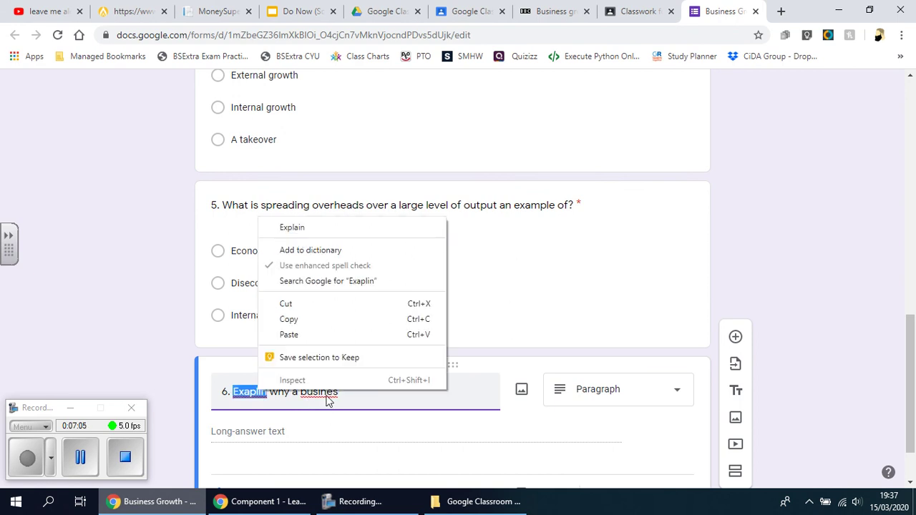
left_click(290, 226)
left_click(341, 392)
type("s wou")
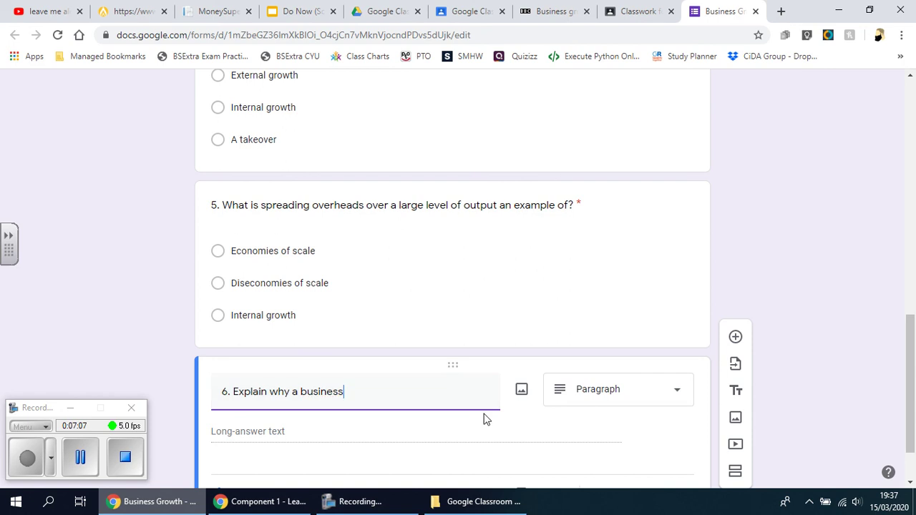
type("ld want to")
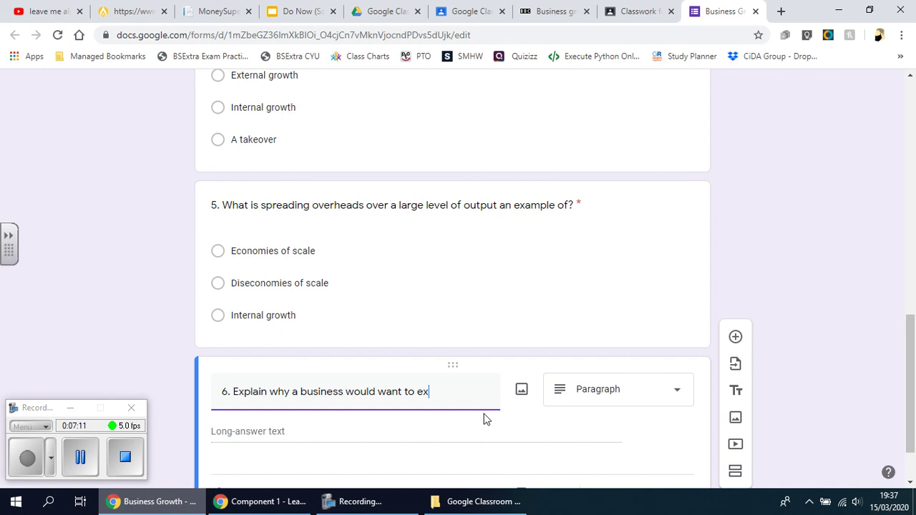
type(" expand globally. Use")
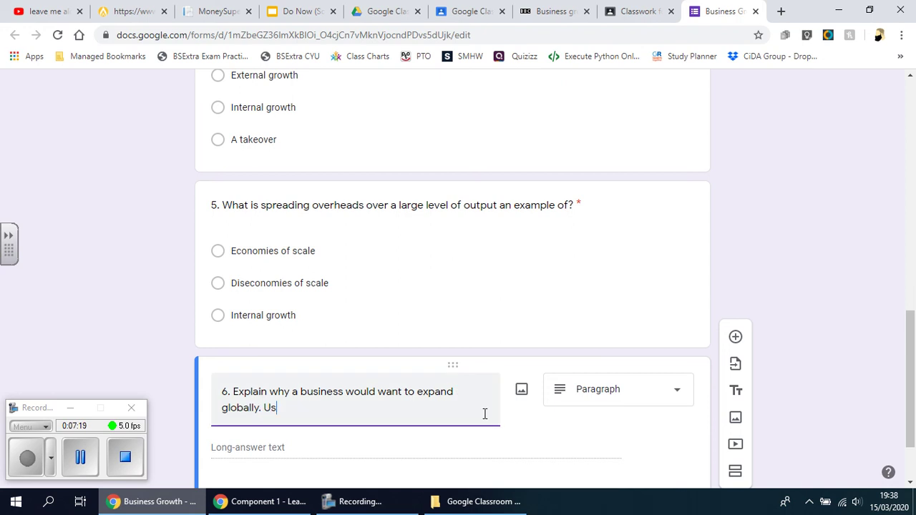
key("BackSpace")
key("BackSpace")
key("BackSpace")
Replace question 6's opening word with "Analyse" and append the sentence "Explain 3 benefits with some justified examples."
double_click(243, 392)
type("An")
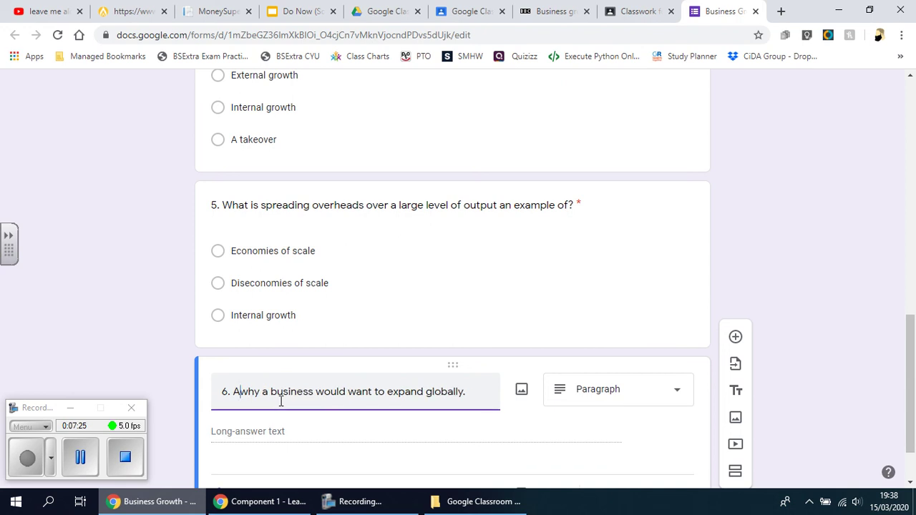
type("alyse")
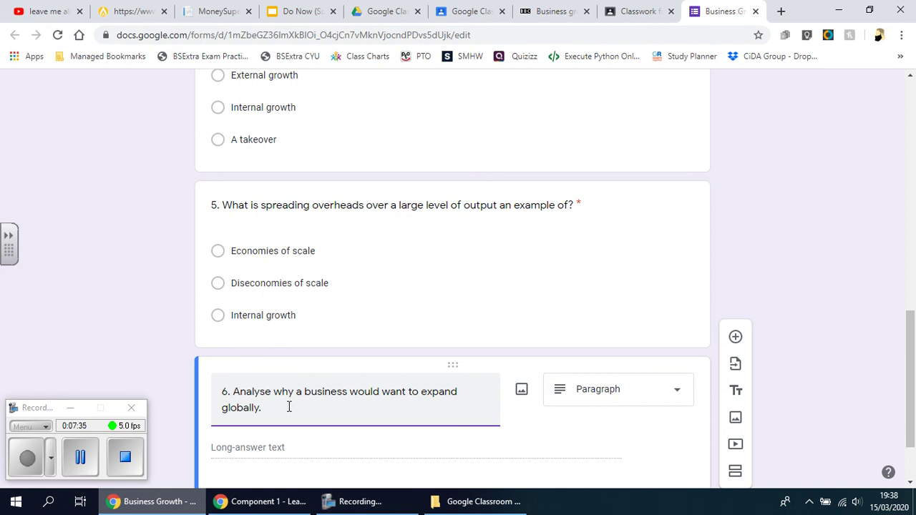
type("Explain 3 benefits with some ")
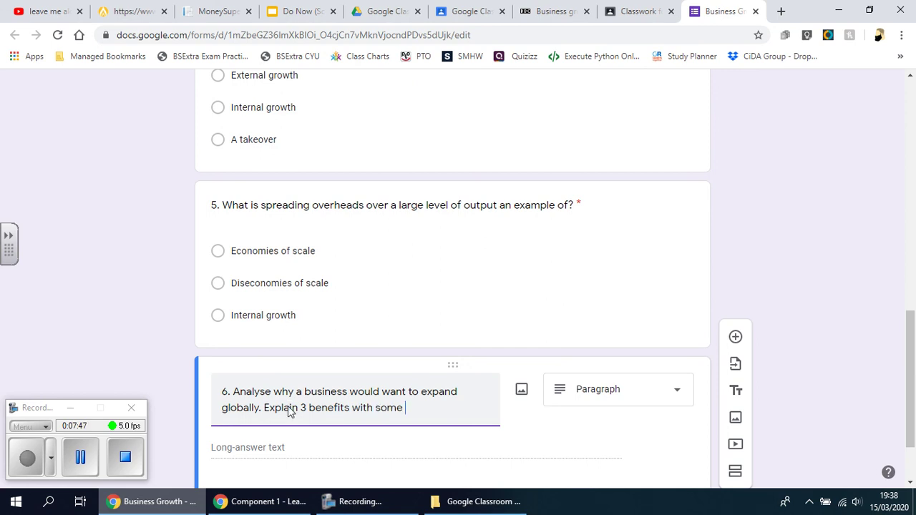
type("justified exmaples.")
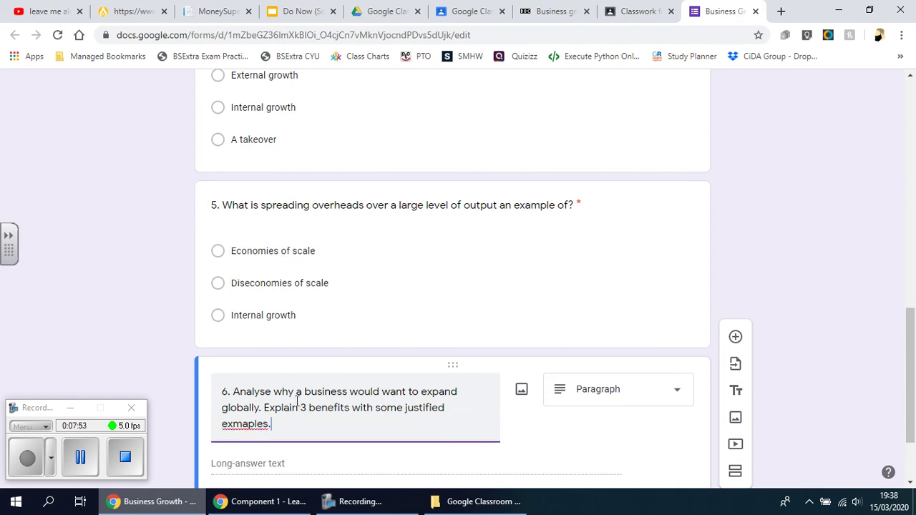
right_click(231, 427)
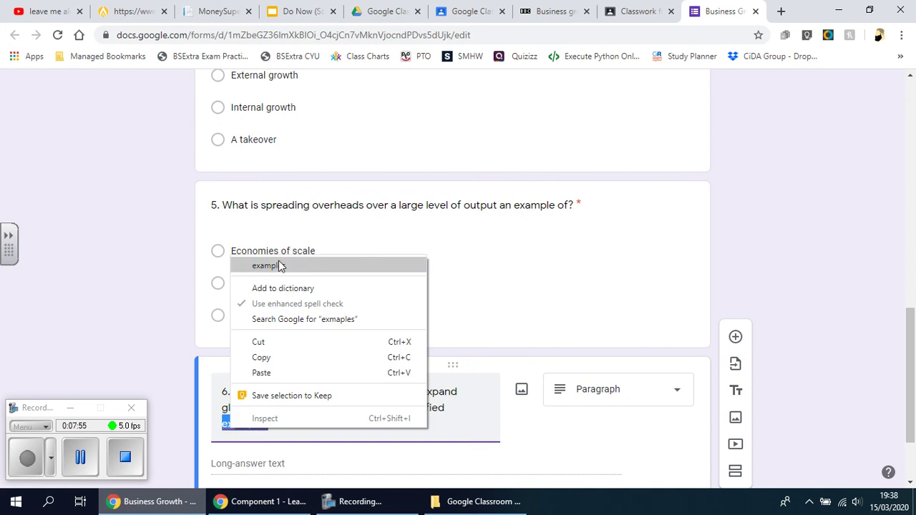
left_click(278, 265)
Make question 6 required and set its score to 6 points in its answer key
scroll(336, 425, "down", 2)
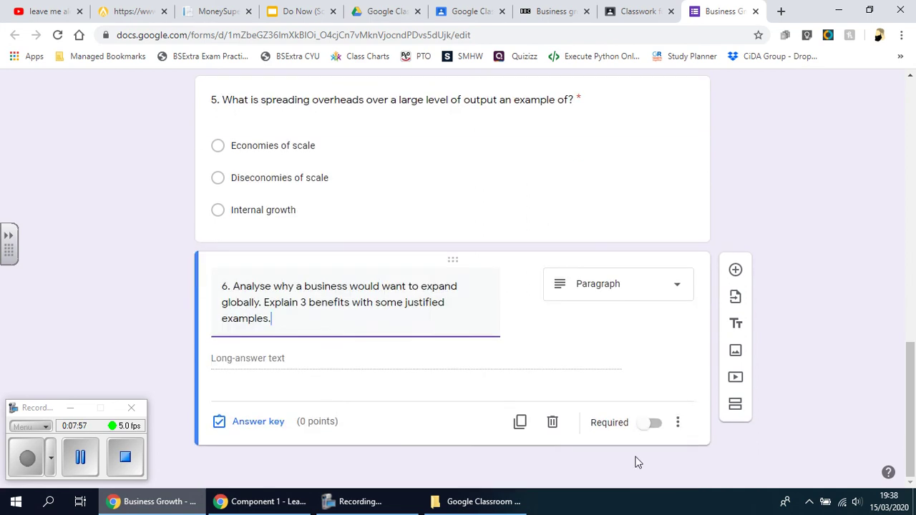
left_click(652, 423)
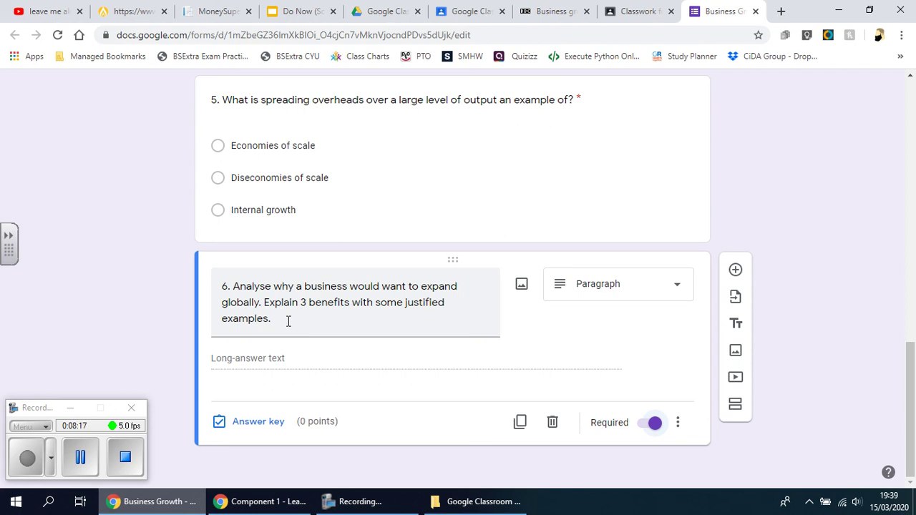
left_click(275, 427)
left_click(657, 339)
left_click(656, 339)
left_click(657, 338)
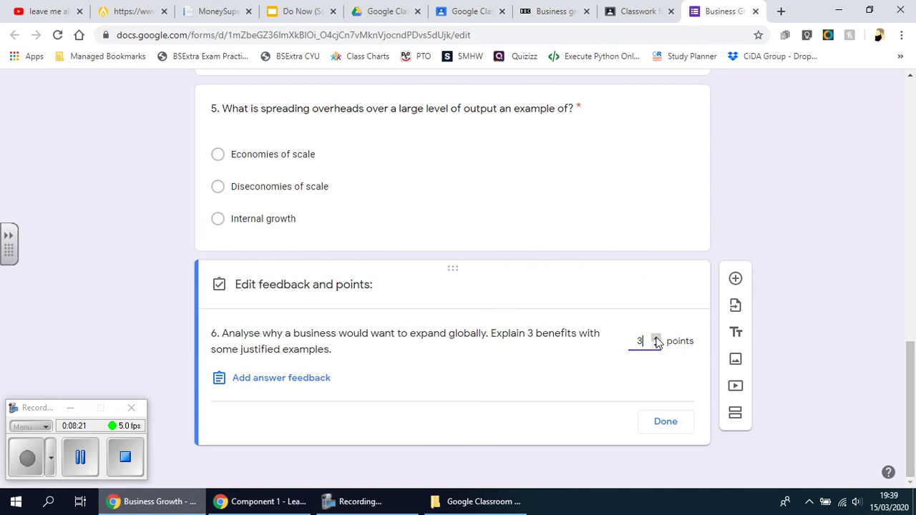
left_click(665, 423)
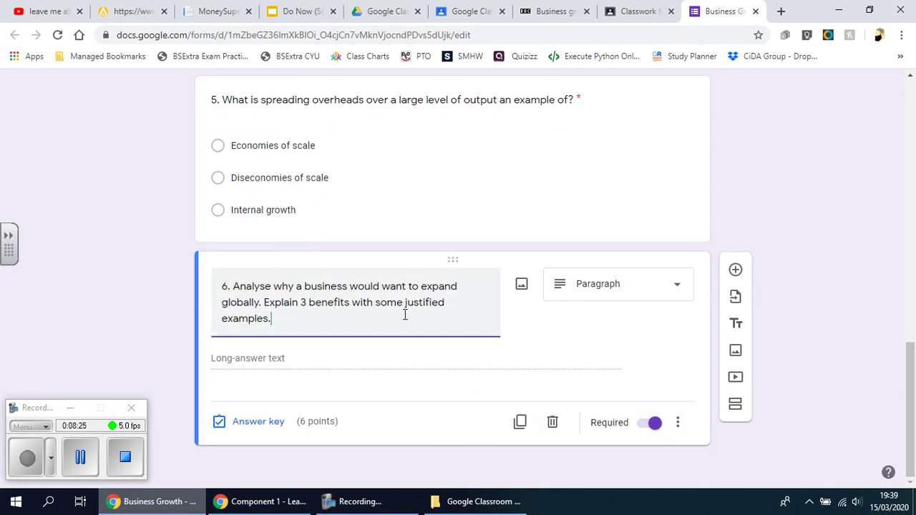
Append "(6 Marks)" to the end of question 6's text
type("6 Marsk")
key("BackSpace")
key("BackSpace")
type("ka")
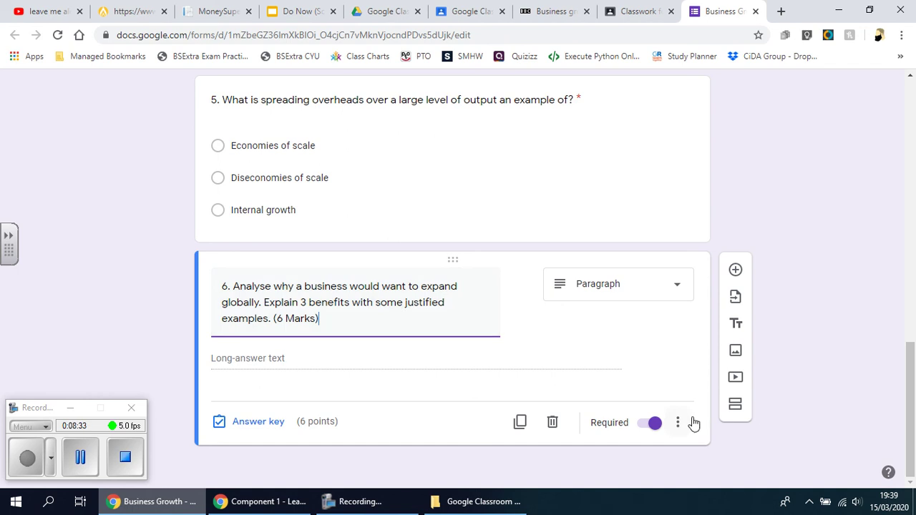
Return to the Classroom assignment and add the Google Classroom class marked Monday 16th March to its recipients
scroll(785, 301, "up", 1)
scroll(785, 301, "up", 12)
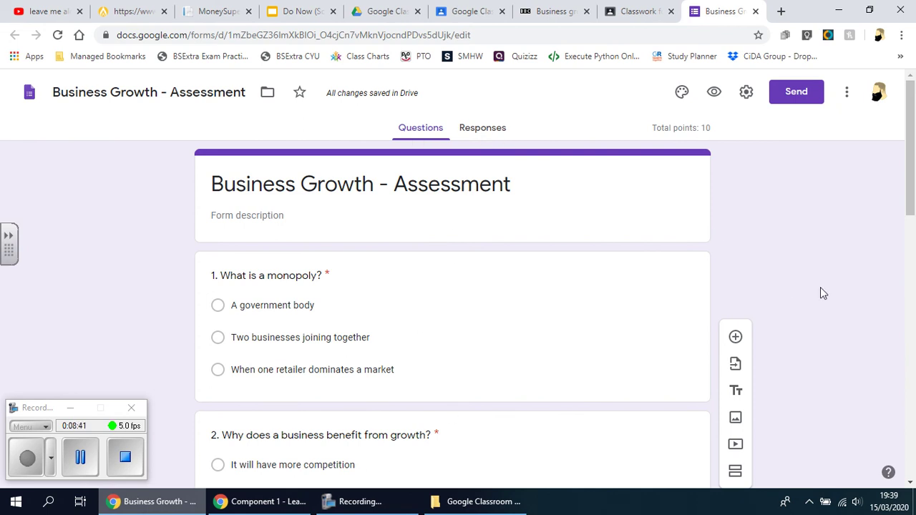
scroll(820, 287, "down", 5)
scroll(820, 286, "down", 6)
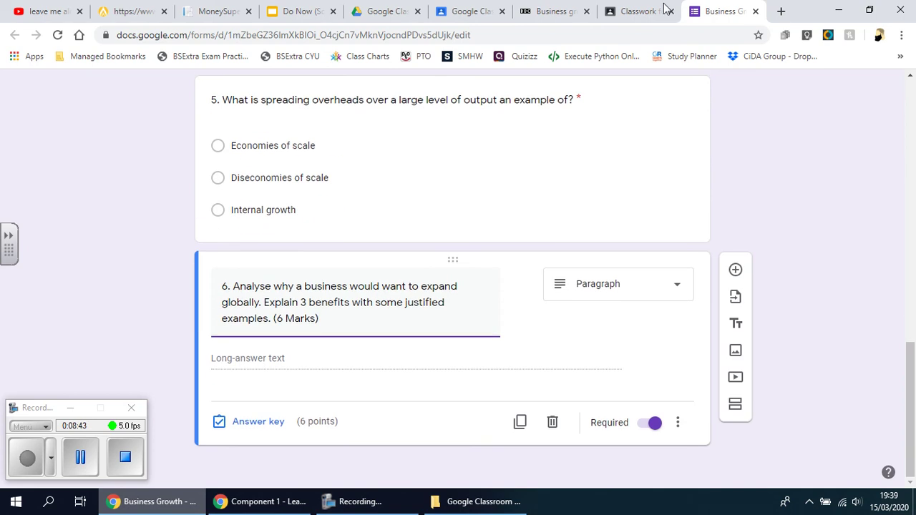
left_click(627, 9)
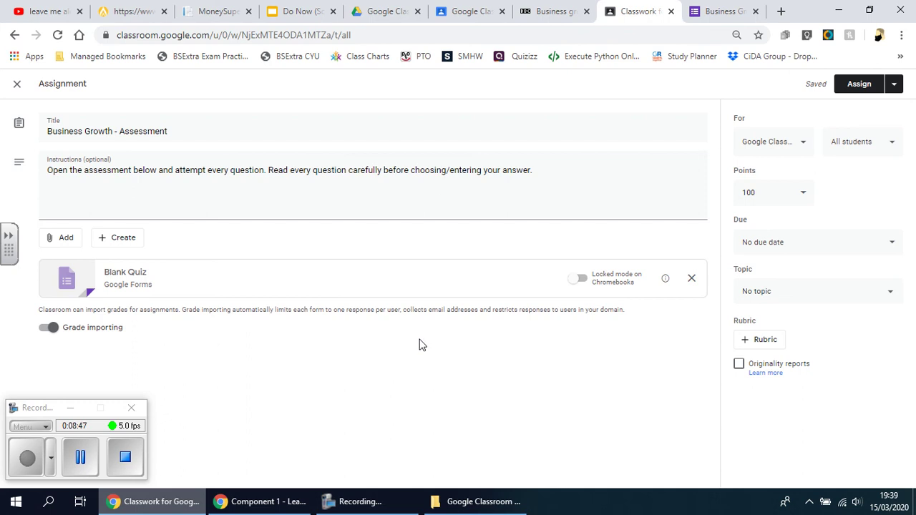
left_click(807, 149)
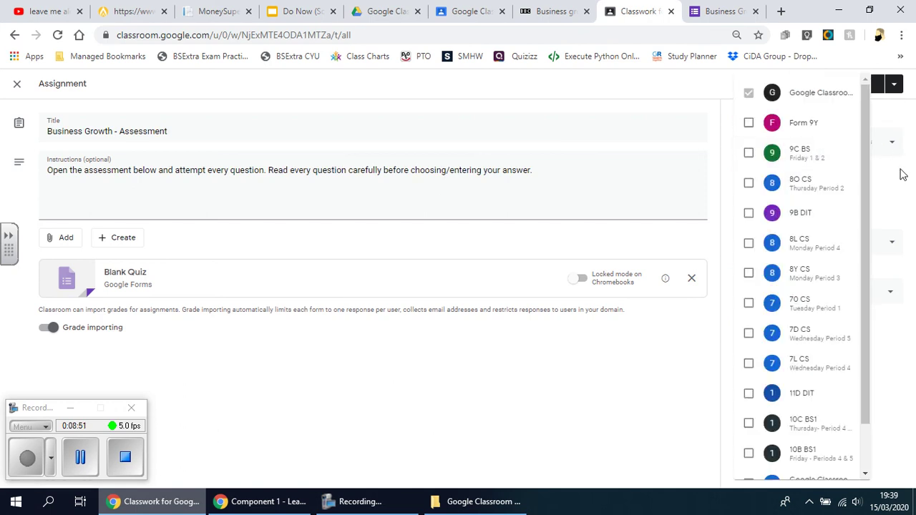
scroll(863, 125, "down", 2)
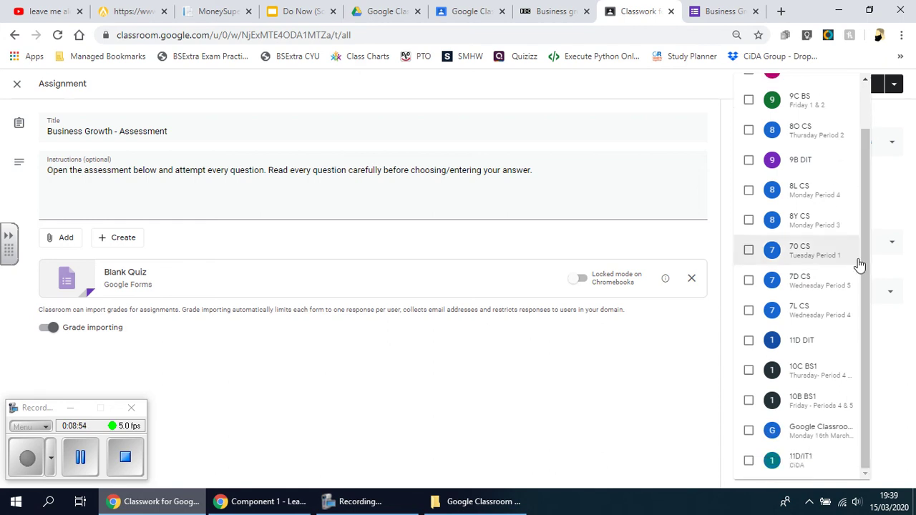
left_click(749, 432)
left_click(896, 200)
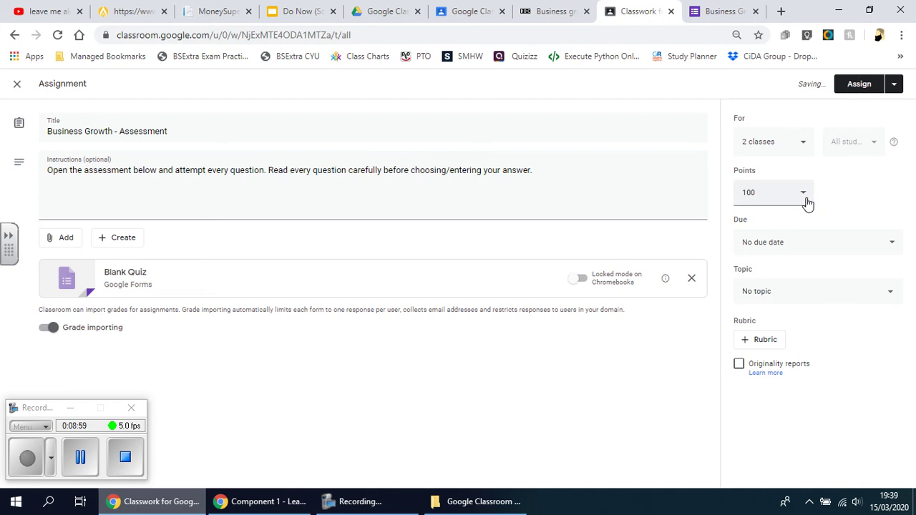
Switch back to the quiz form and review its questions to work out the total marks
left_click(723, 11)
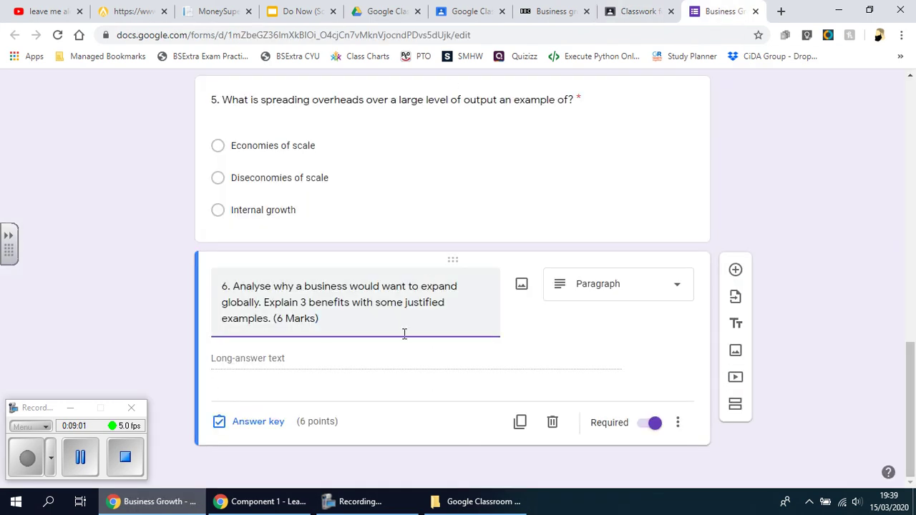
scroll(463, 238, "up", 8)
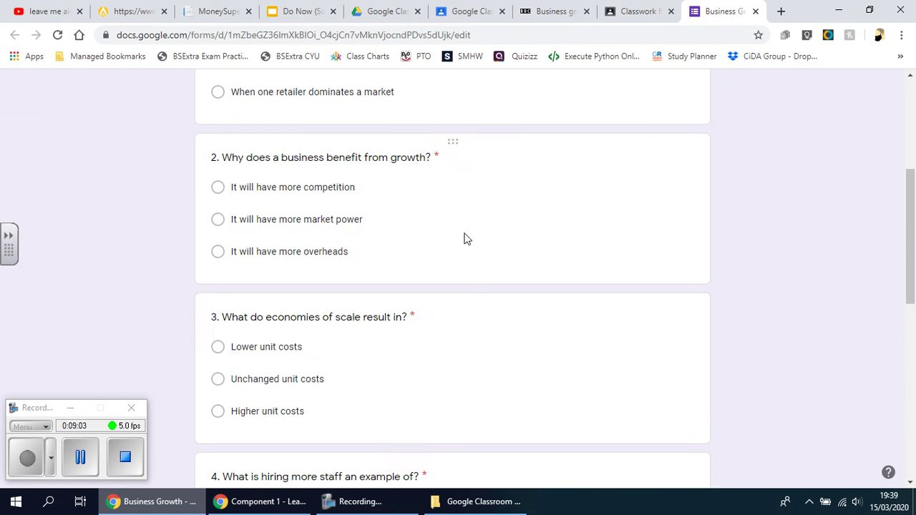
scroll(464, 238, "up", 4)
scroll(464, 239, "down", 11)
left_click(427, 343)
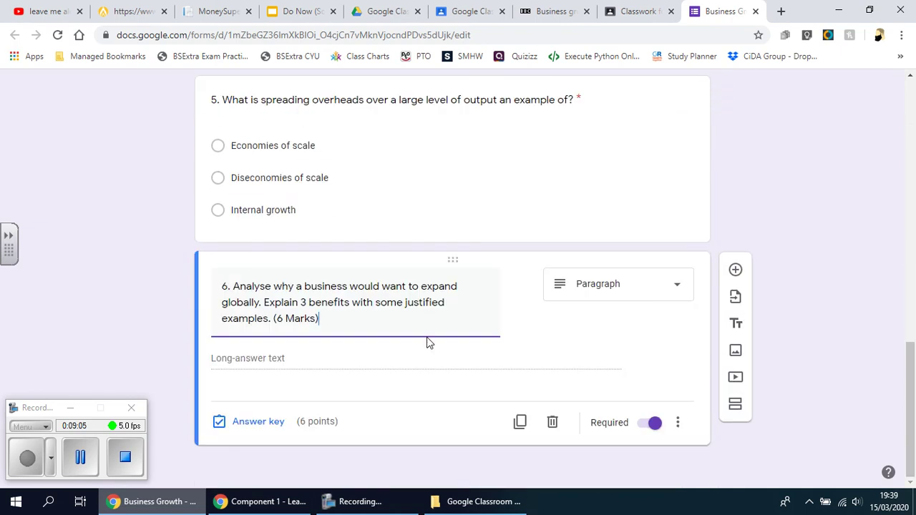
Set the Classroom assignment's points to 11 and assign it to the selected classes
left_click(612, 9)
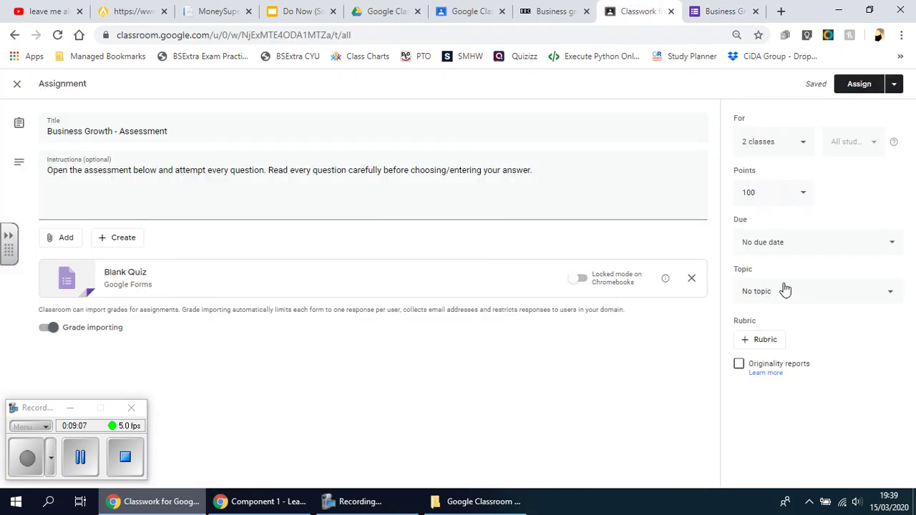
left_click(762, 194)
type("11")
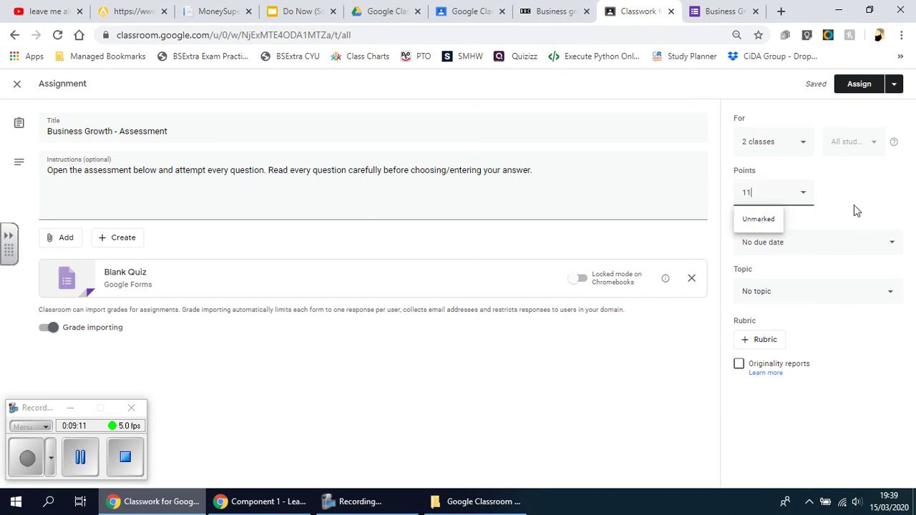
left_click(854, 204)
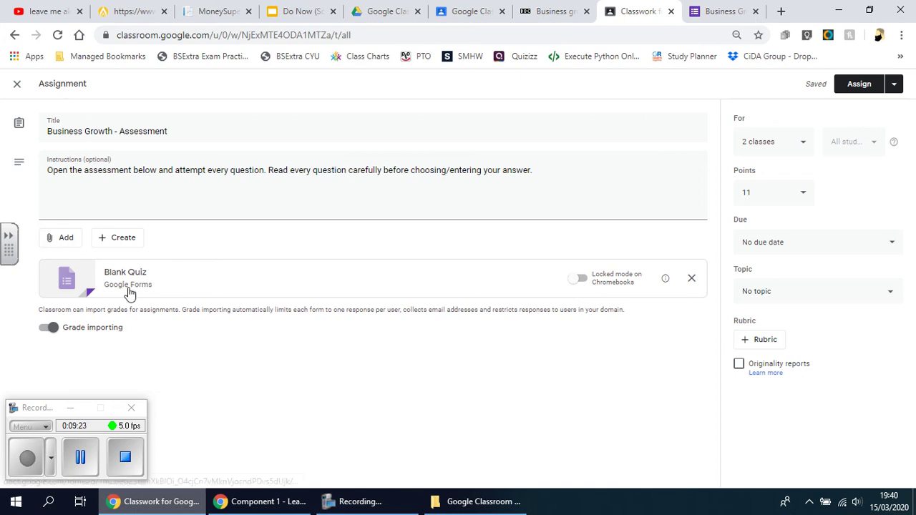
left_click(867, 89)
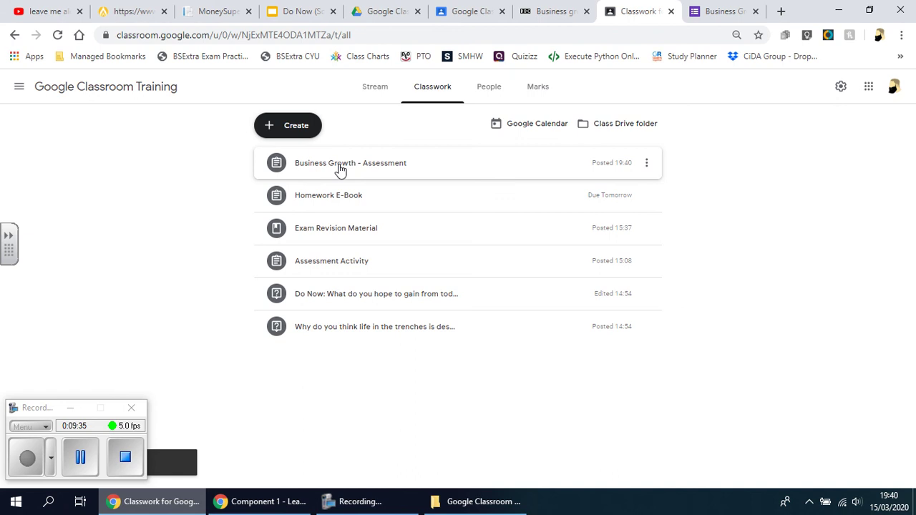
View the posted "Business Growth - Assessment" in the classwork and stream, including its student work and instructions pages
left_click(368, 170)
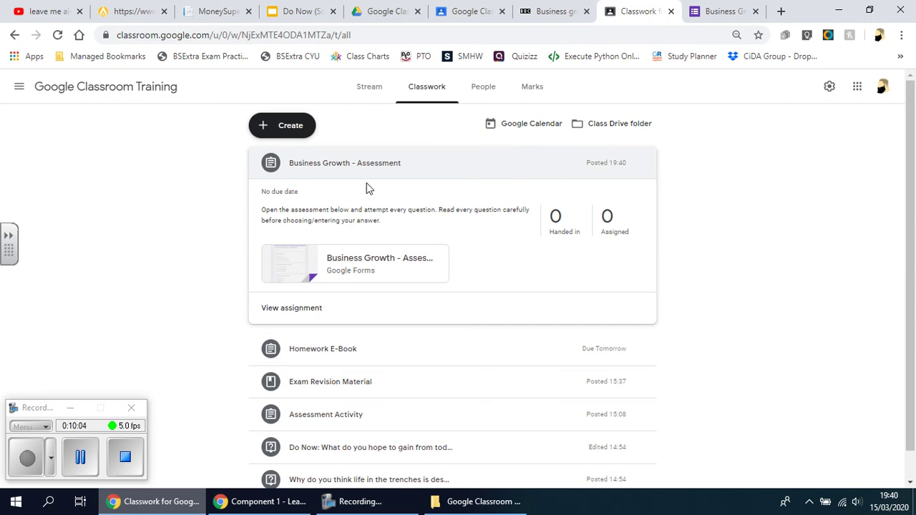
left_click(379, 99)
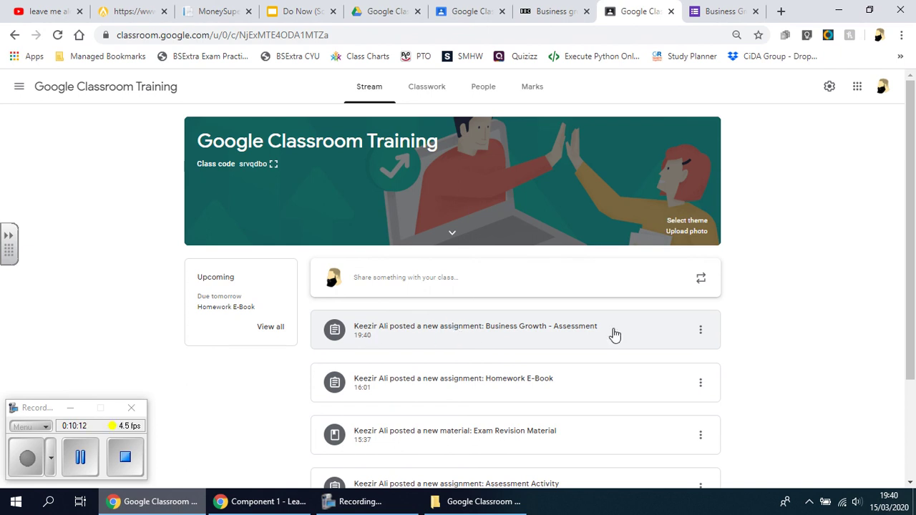
left_click(482, 333)
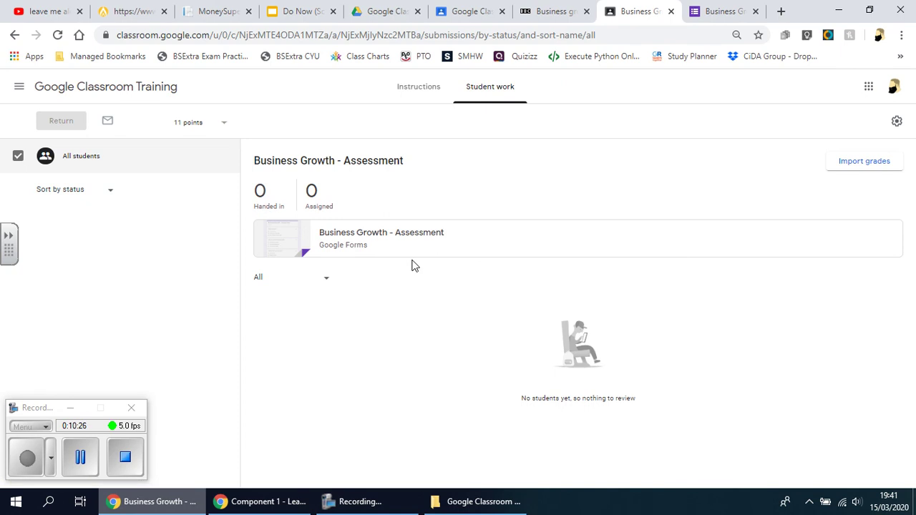
left_click(421, 96)
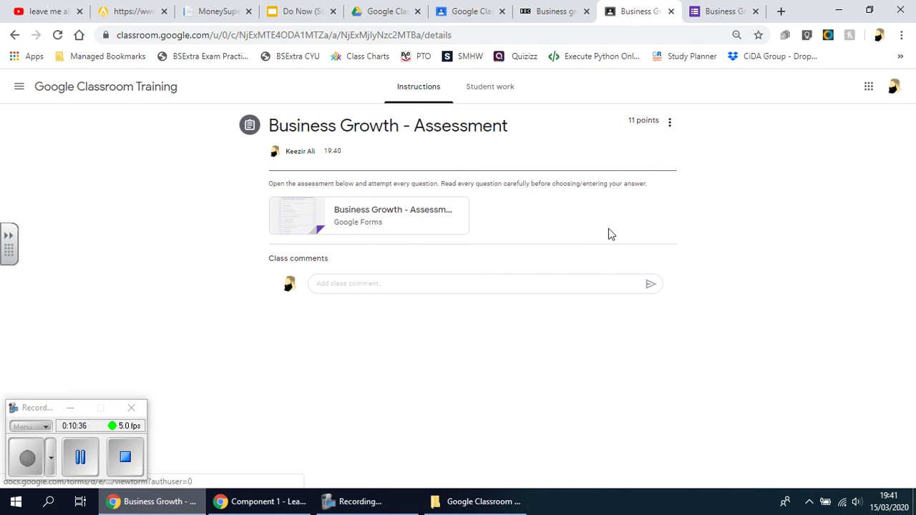
Preview the quiz form from question 1 through question 6, and close both the preview and the form editor
left_click(706, 16)
scroll(759, 179, "up", 15)
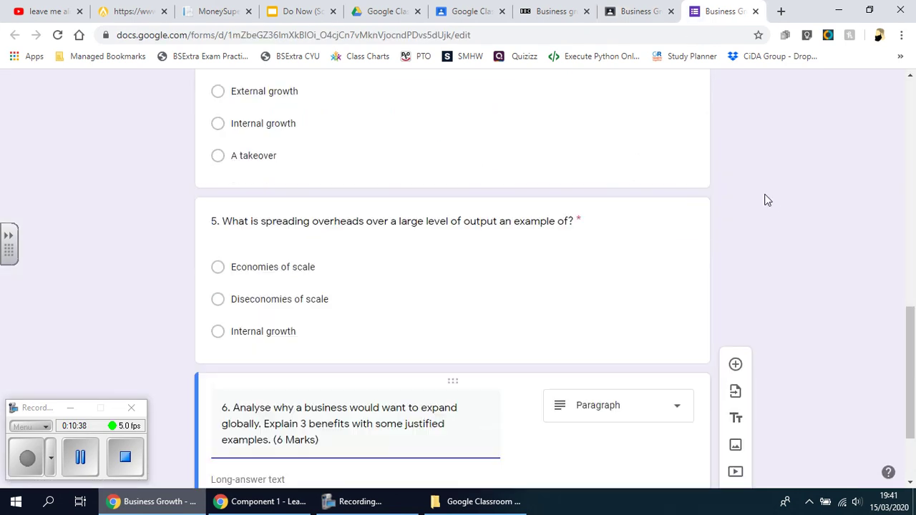
left_click(714, 92)
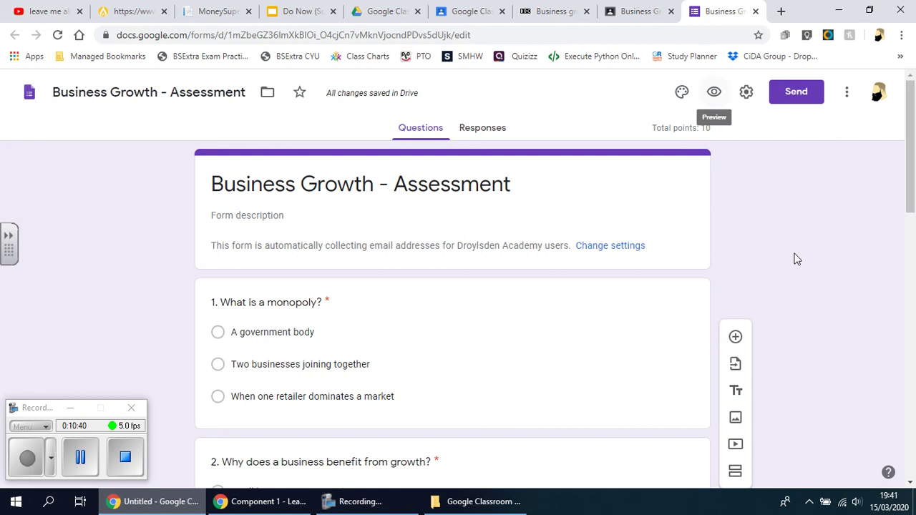
scroll(799, 256, "down", 10)
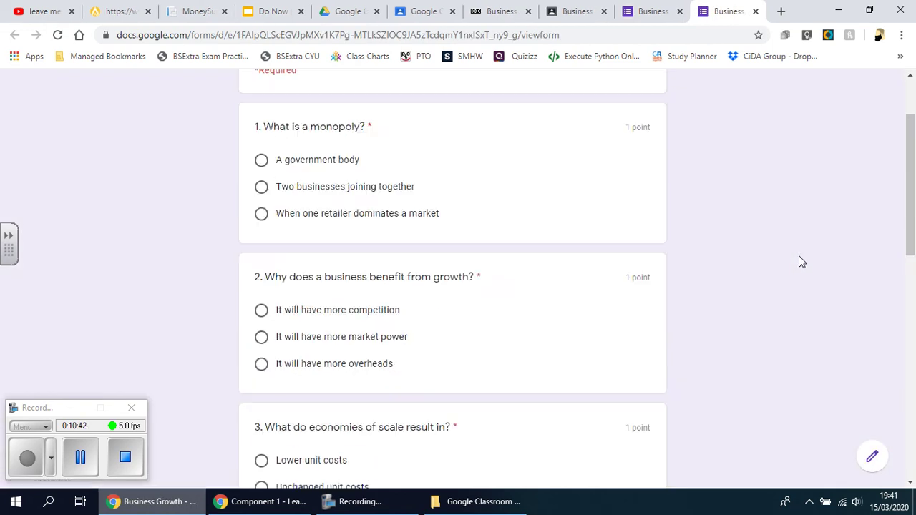
scroll(799, 262, "down", 2)
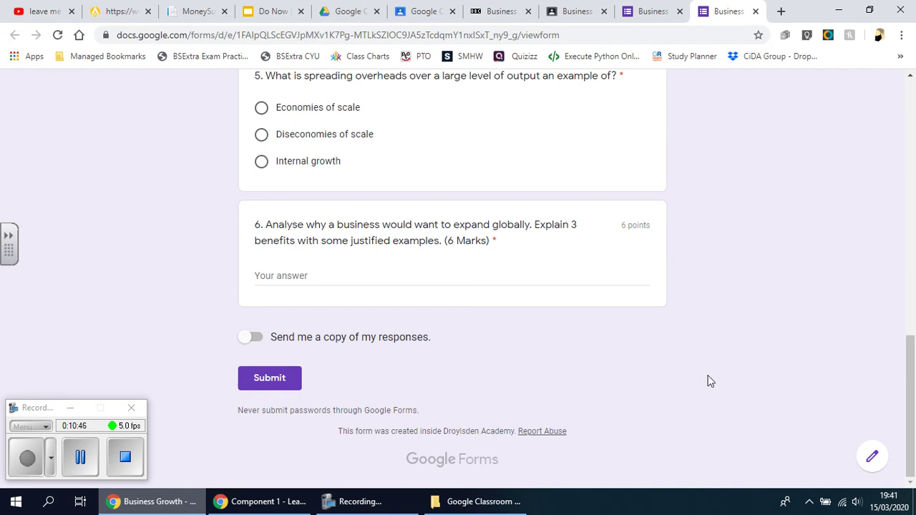
scroll(710, 381, "up", 12)
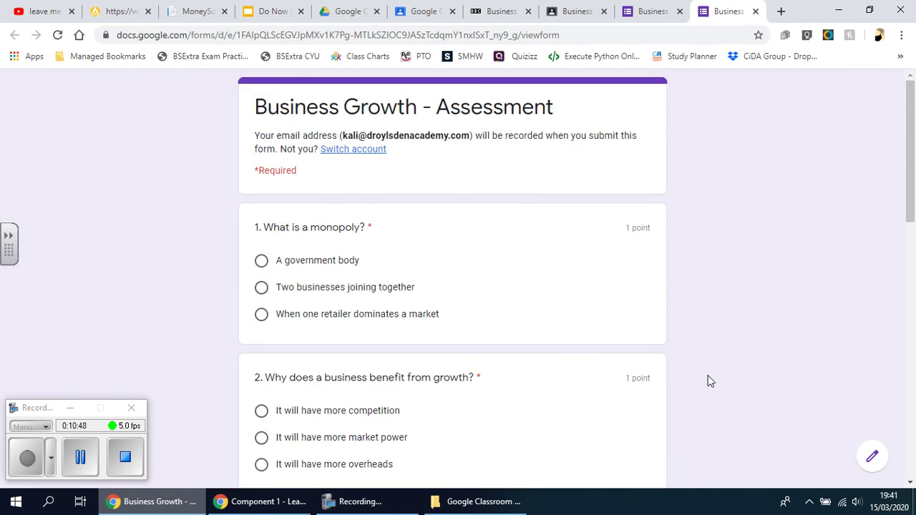
left_click(755, 11)
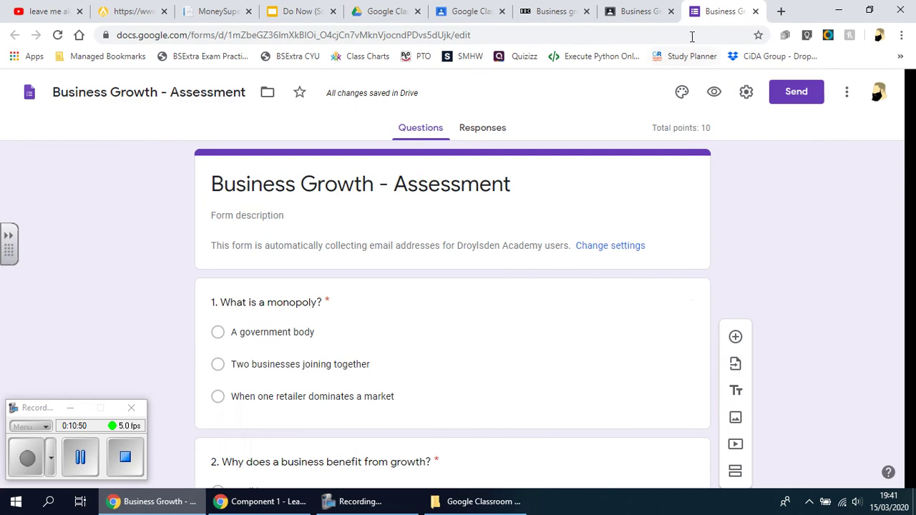
left_click(755, 10)
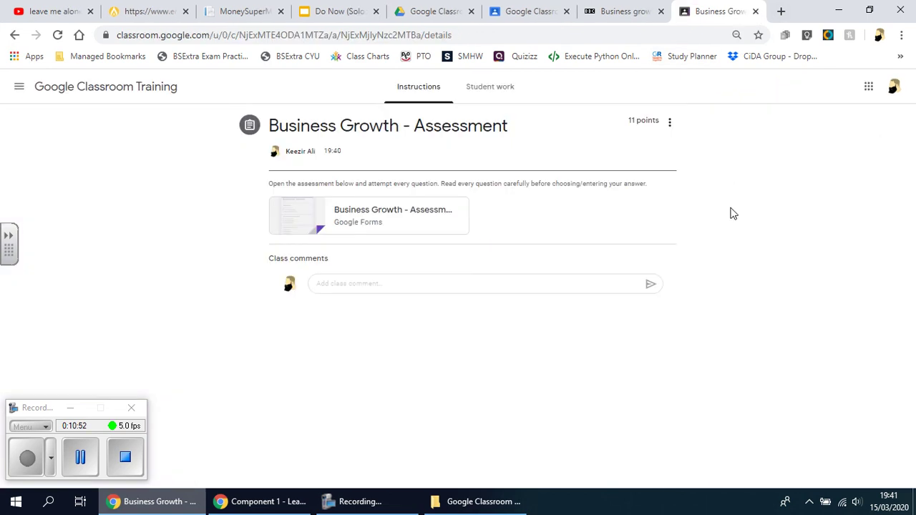